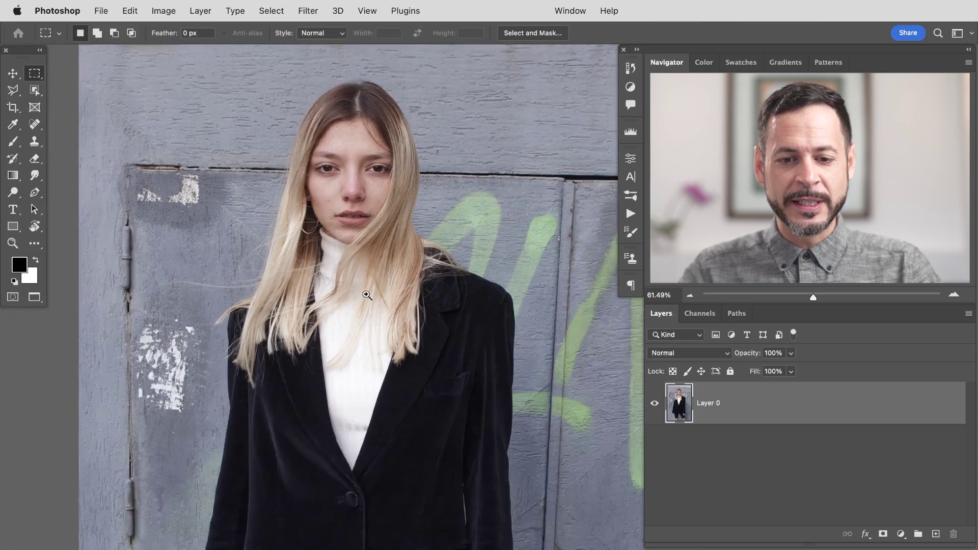
pyautogui.scroll(-10, 338, 252)
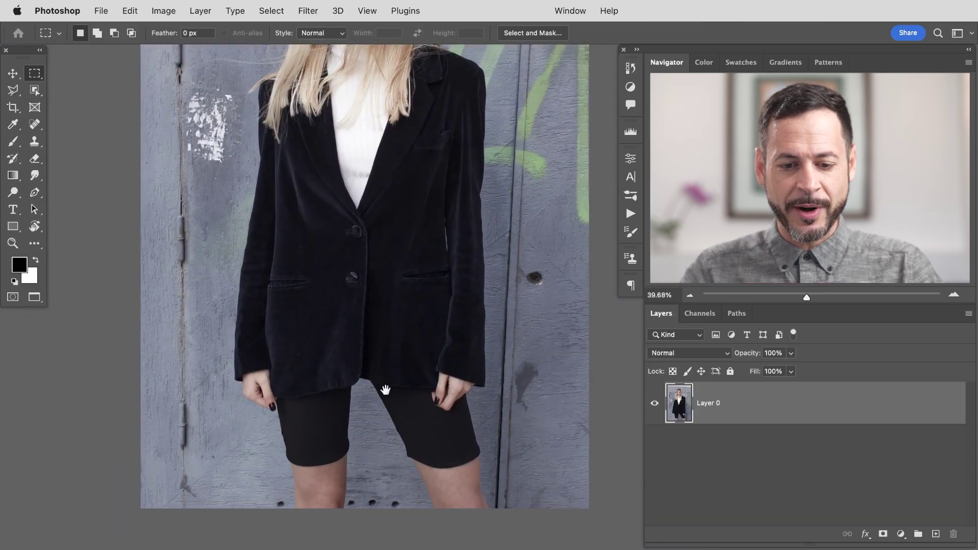
pyautogui.scroll(10, 494, 210)
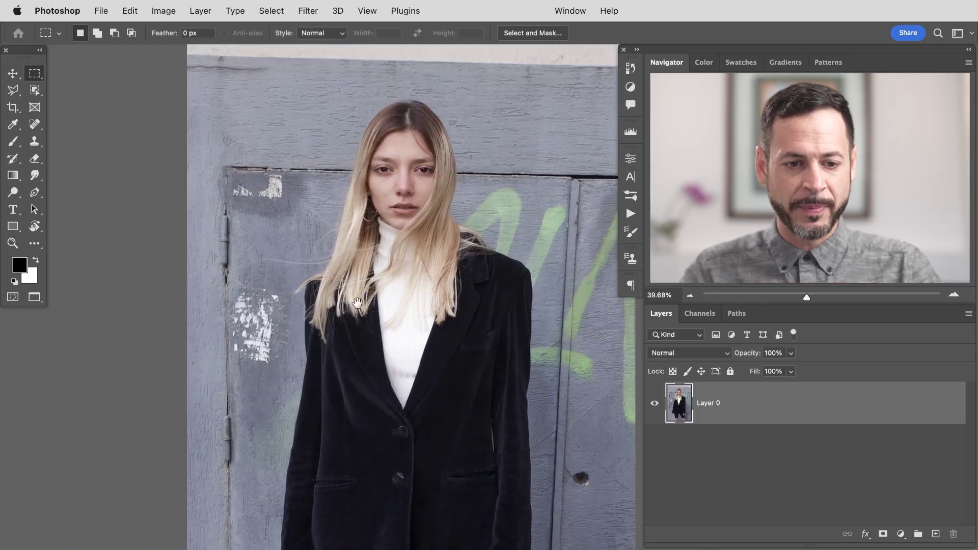
pyautogui.moveTo(358, 303); pyautogui.dragTo(327, 368)
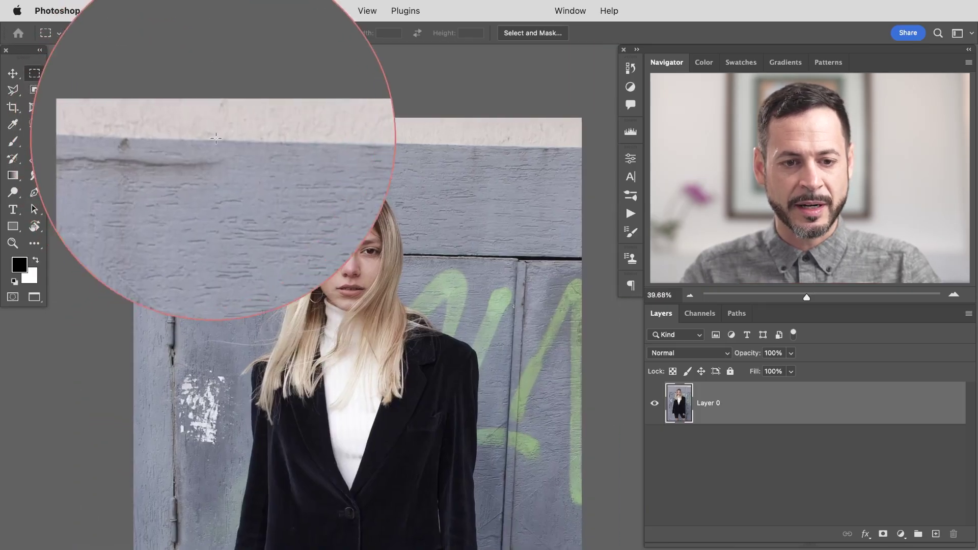
pyautogui.scroll(-2, 423, 133)
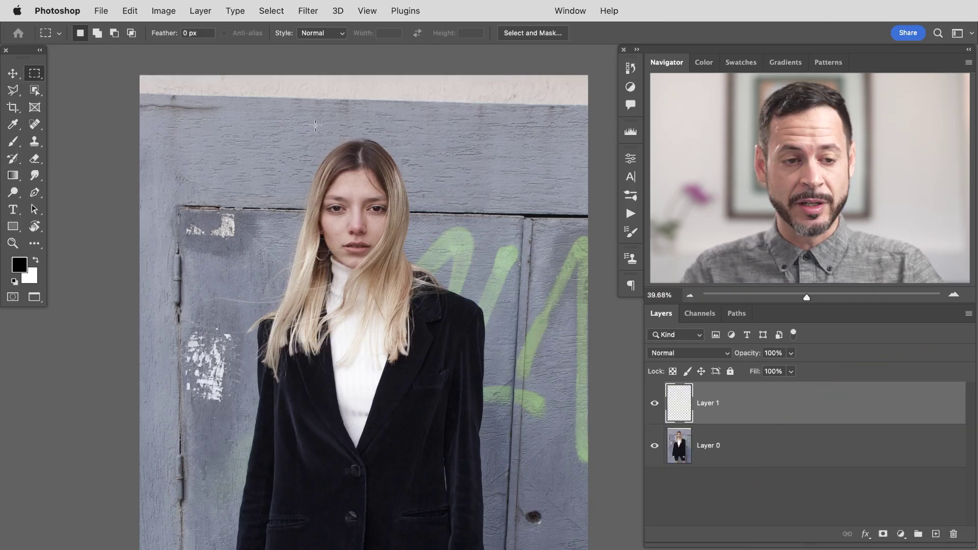
# Select the full-width strip containing the pale wall along the photo's upper edge with the Rectangular Marquee and open Content-Aware Fill.
pyautogui.click(33, 76)
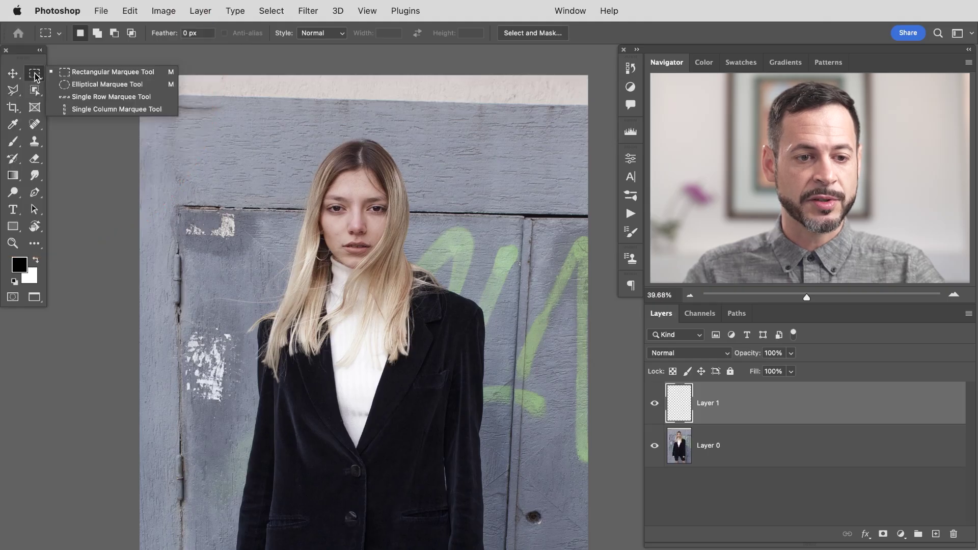
pyautogui.click(106, 72)
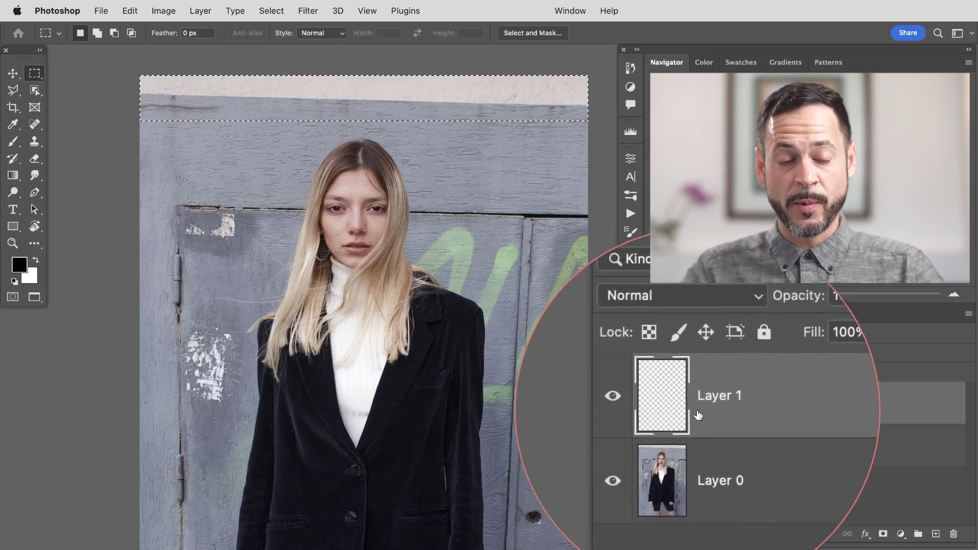
pyautogui.click(129, 10)
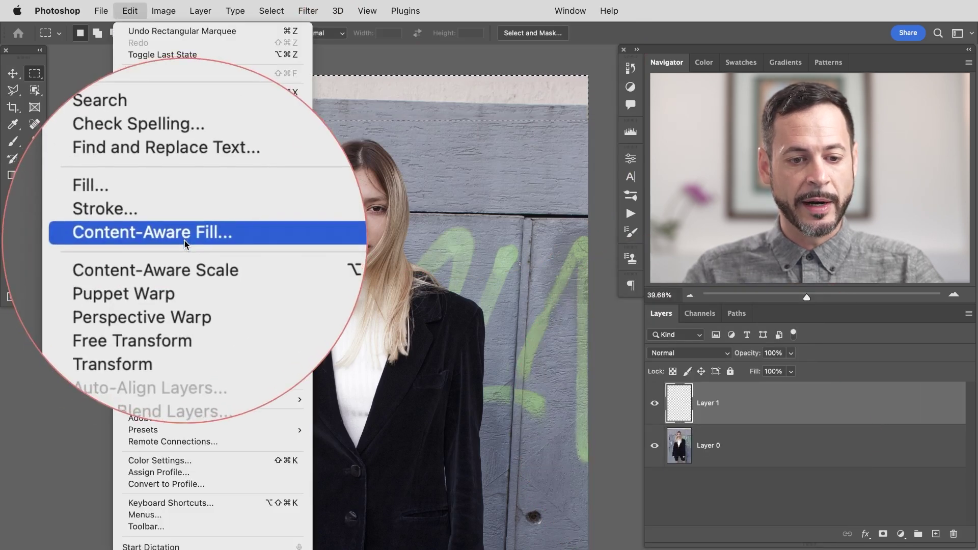
pyautogui.click(184, 240)
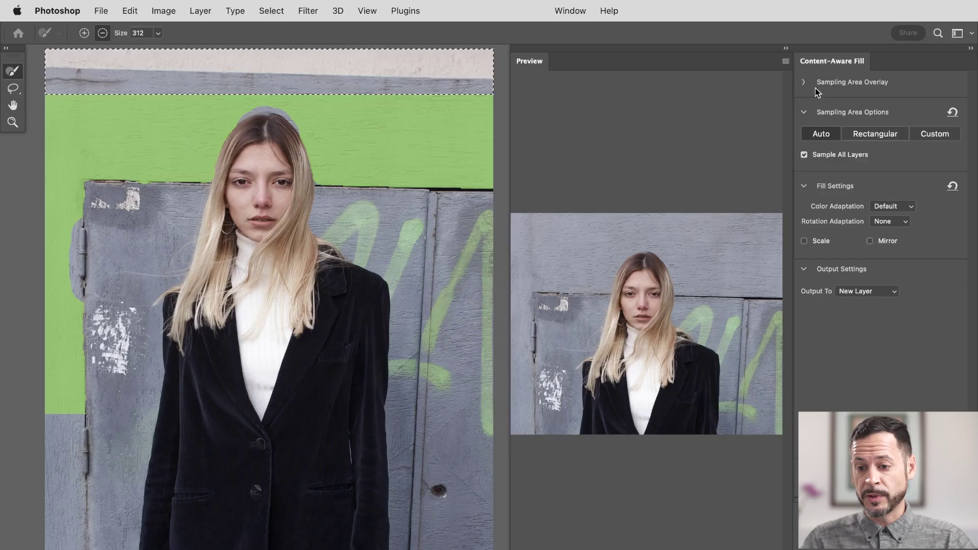
# Expand the Sampling Area Overlay options and toggle the overlay off and on to compare the sampled area with the photo.
pyautogui.click(804, 83)
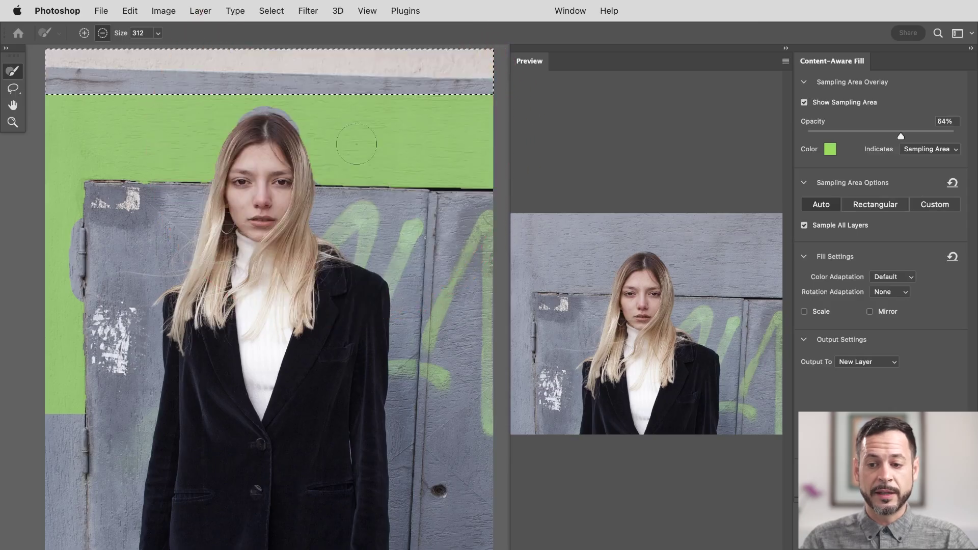
pyautogui.click(803, 103)
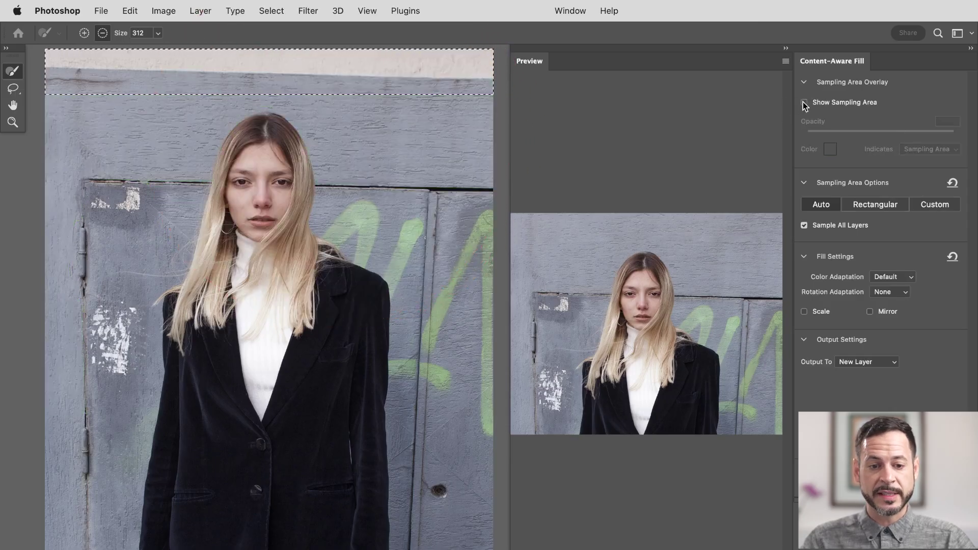
pyautogui.click(804, 103)
pyautogui.click(804, 103)
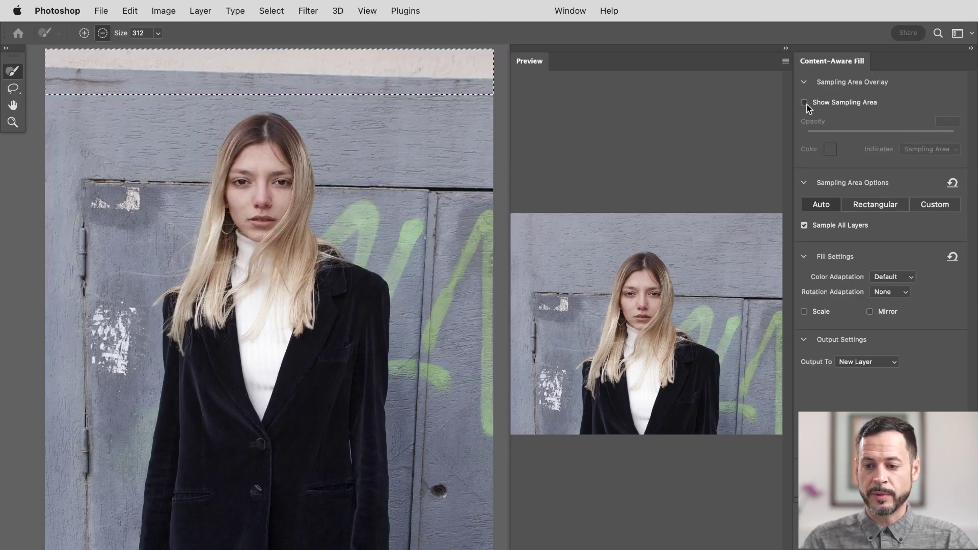
pyautogui.click(804, 103)
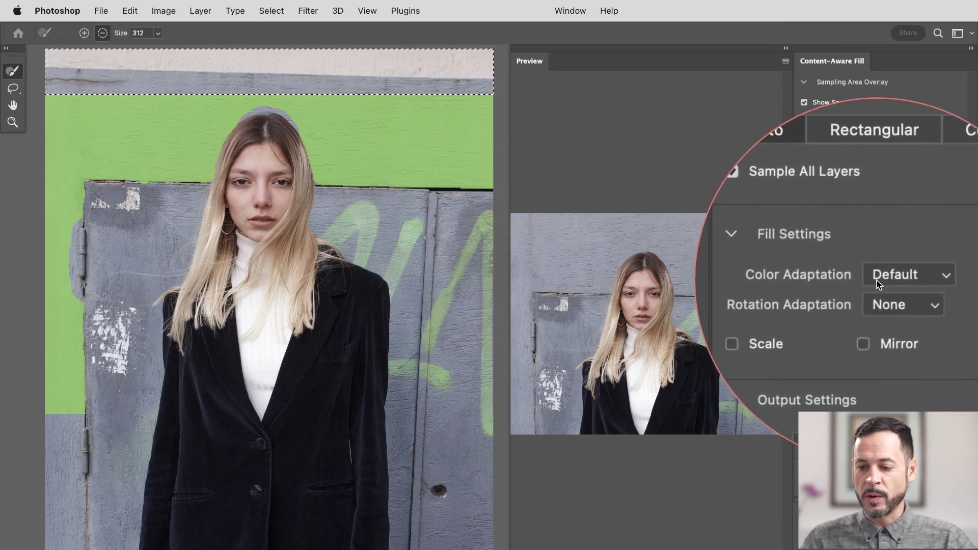
# Keep Color Adaptation at Default, set the fill's output to Current Layer, and commit the content-aware fill of the strip.
pyautogui.click(876, 280)
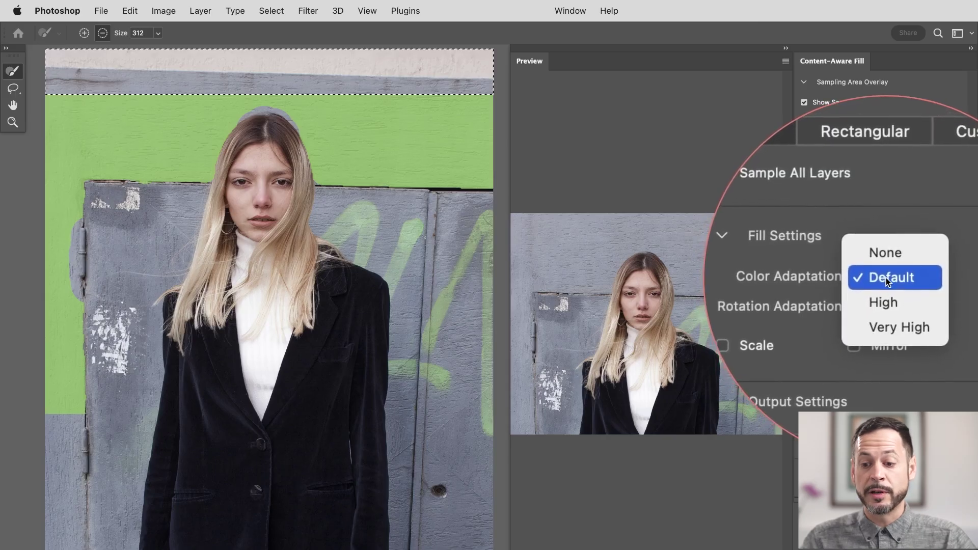
pyautogui.click(856, 274)
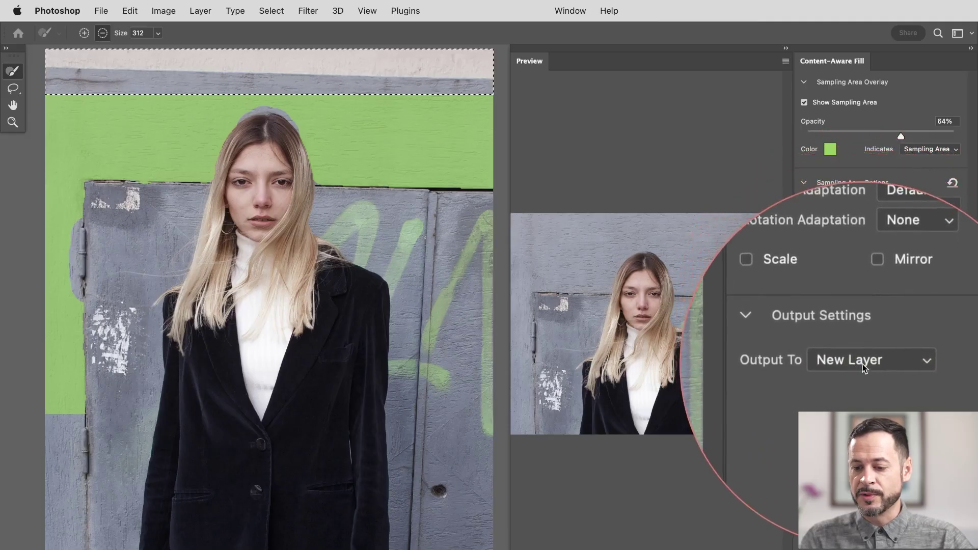
pyautogui.click(864, 368)
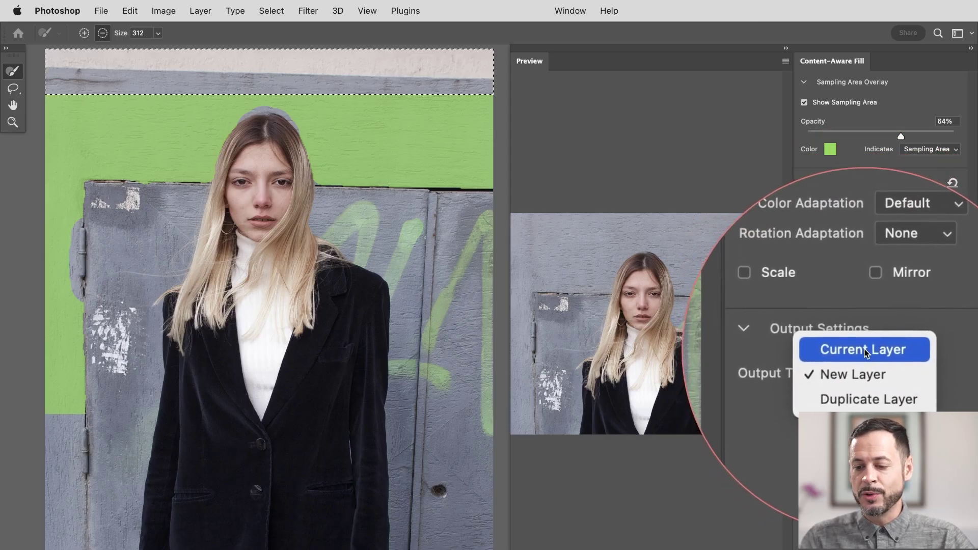
pyautogui.click(865, 351)
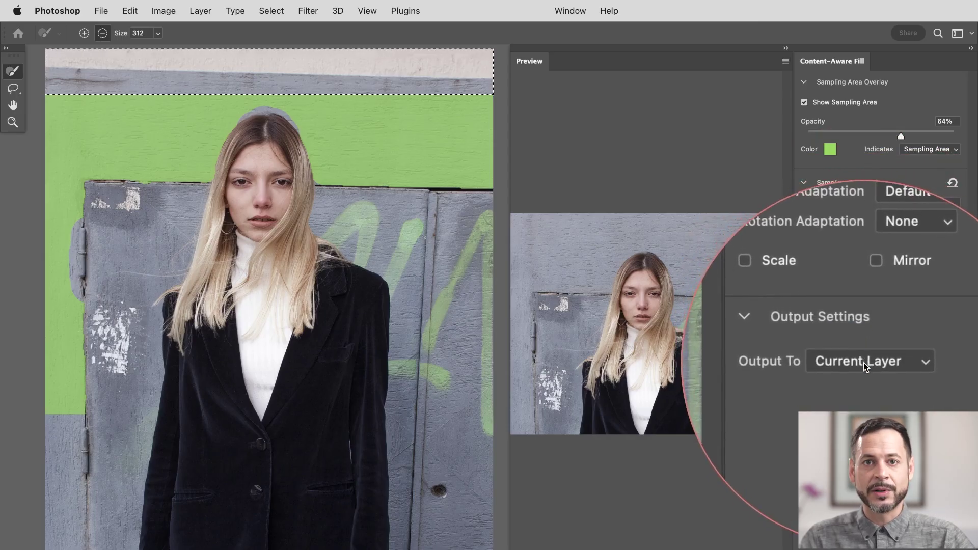
pyautogui.click(867, 362)
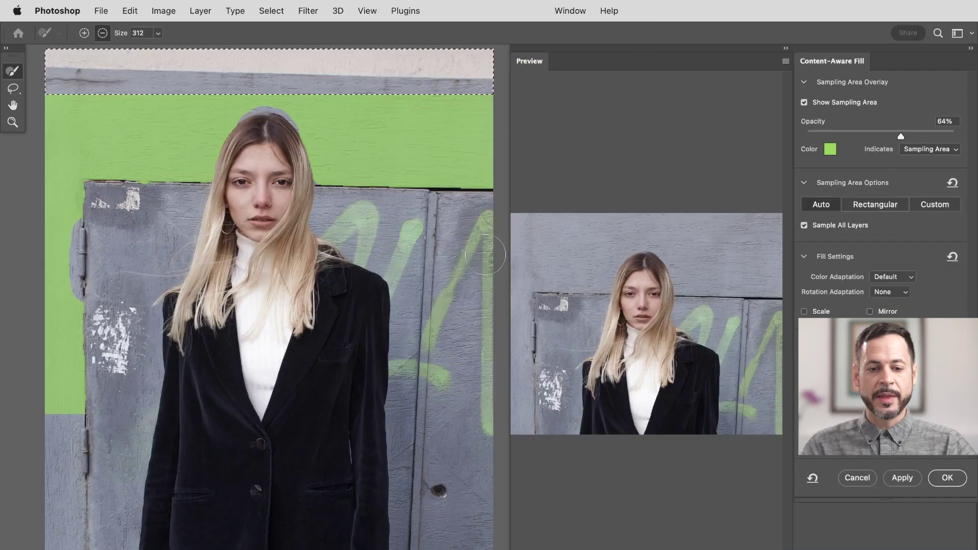
pyautogui.click(947, 478)
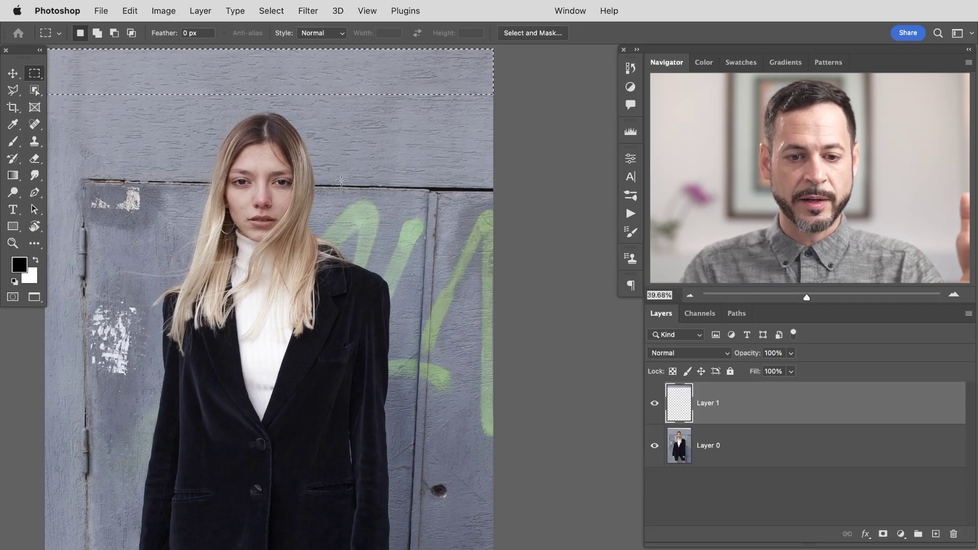
# Marquee-select the dark door gap on the wall to the right of the woman's head and replace it with Content-Aware Fill.
pyautogui.moveTo(382, 200); pyautogui.dragTo(515, 202)
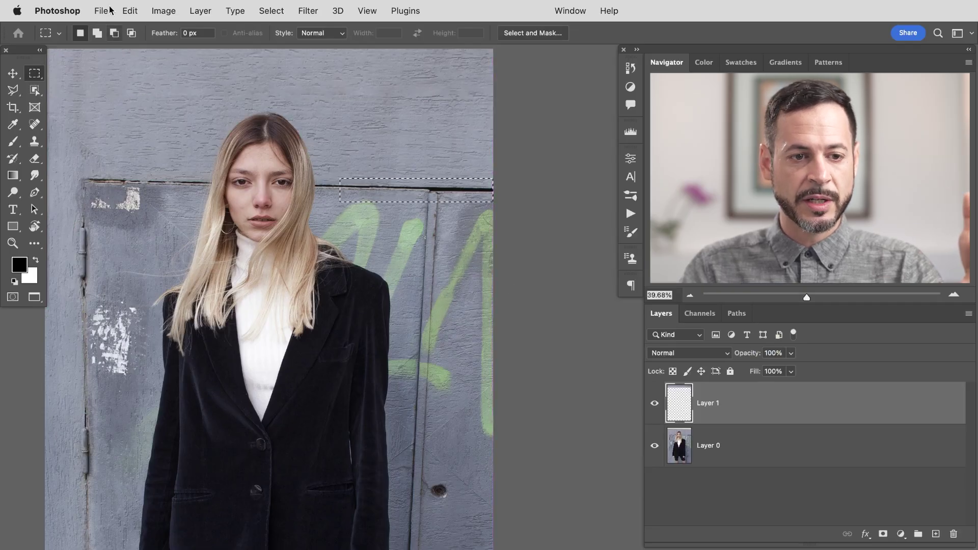
pyautogui.click(131, 11)
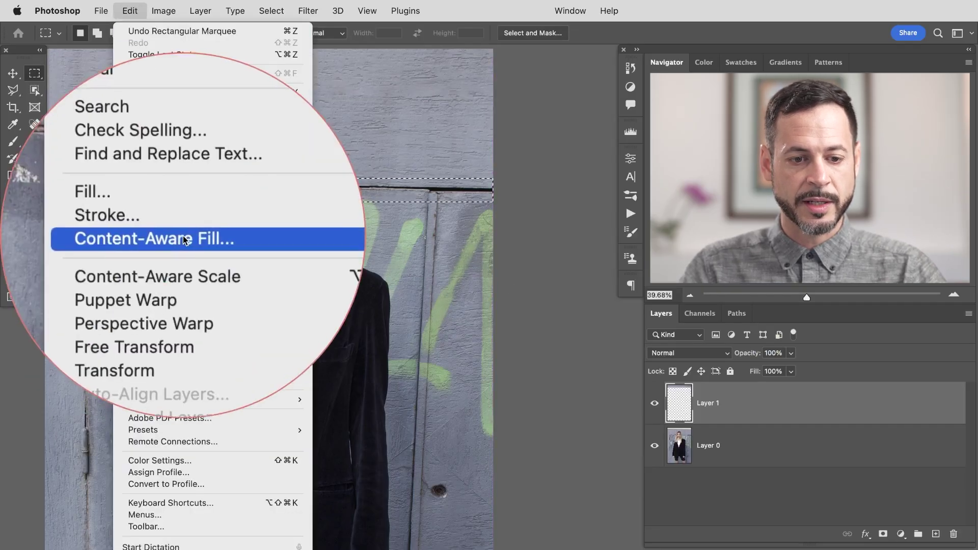
pyautogui.click(199, 233)
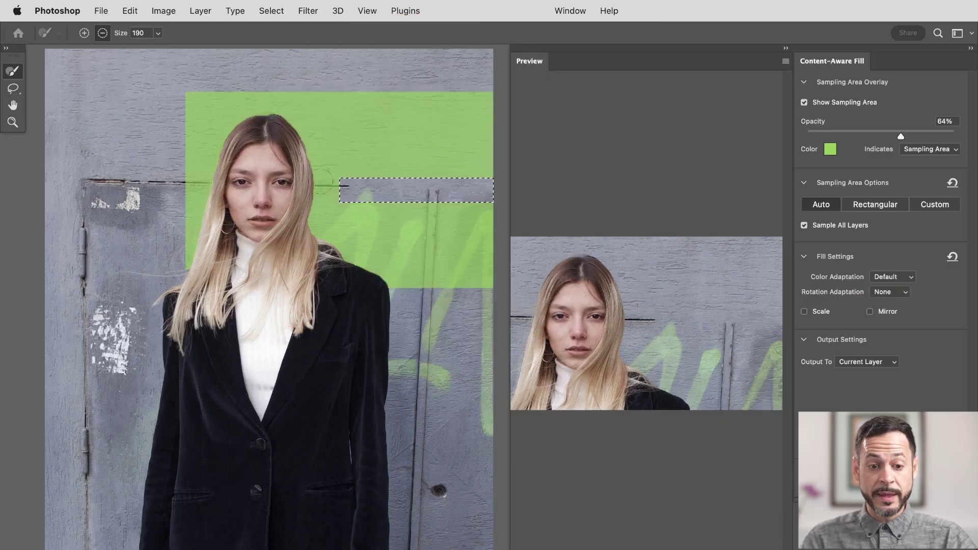
# Outline the upper door hinge left of the woman with the Lasso tool and remove it with the content-aware fill.
pyautogui.click(15, 90)
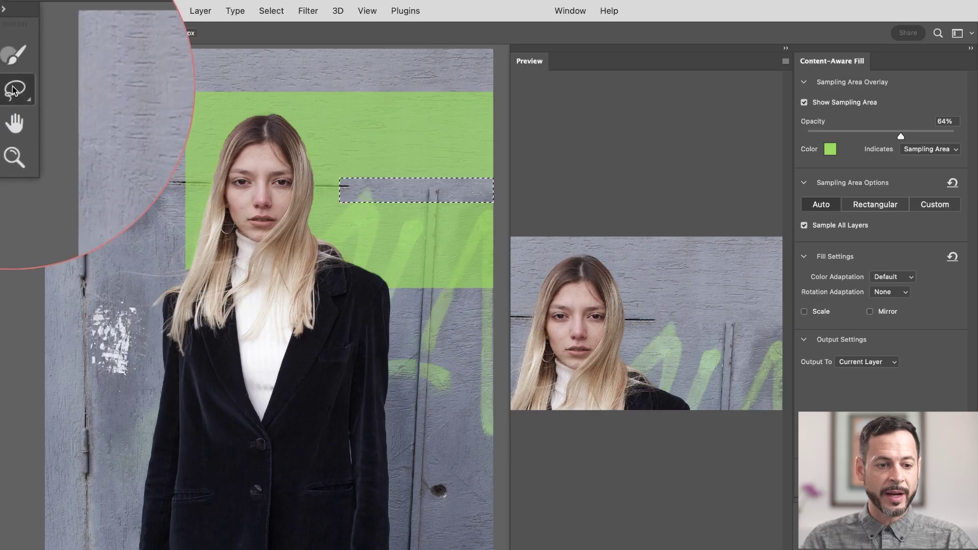
pyautogui.click(12, 91)
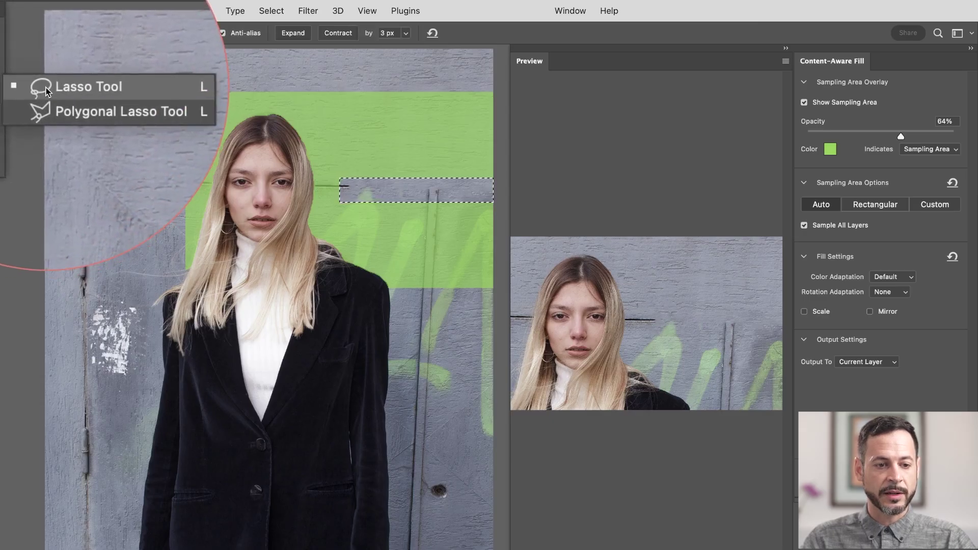
pyautogui.click(20, 92)
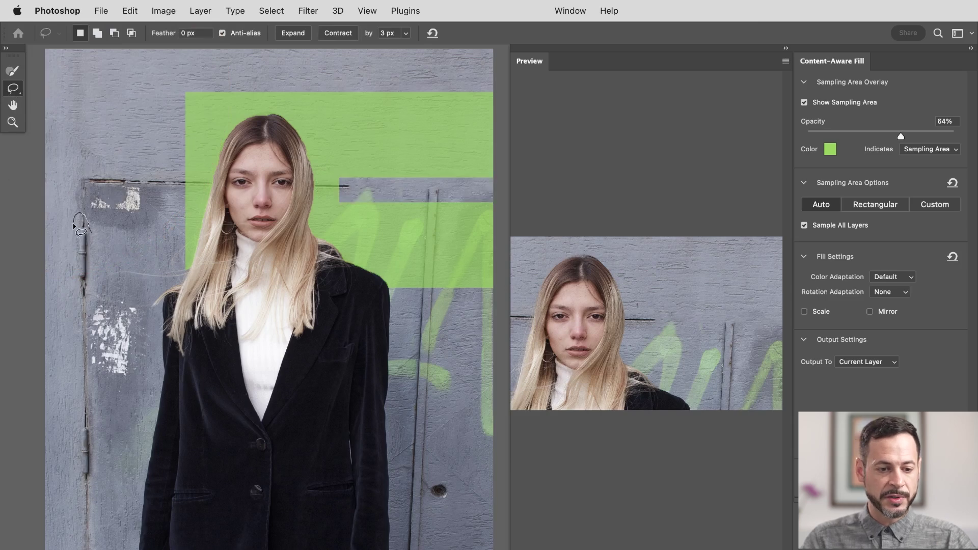
pyautogui.moveTo(99, 231); pyautogui.dragTo(94, 224)
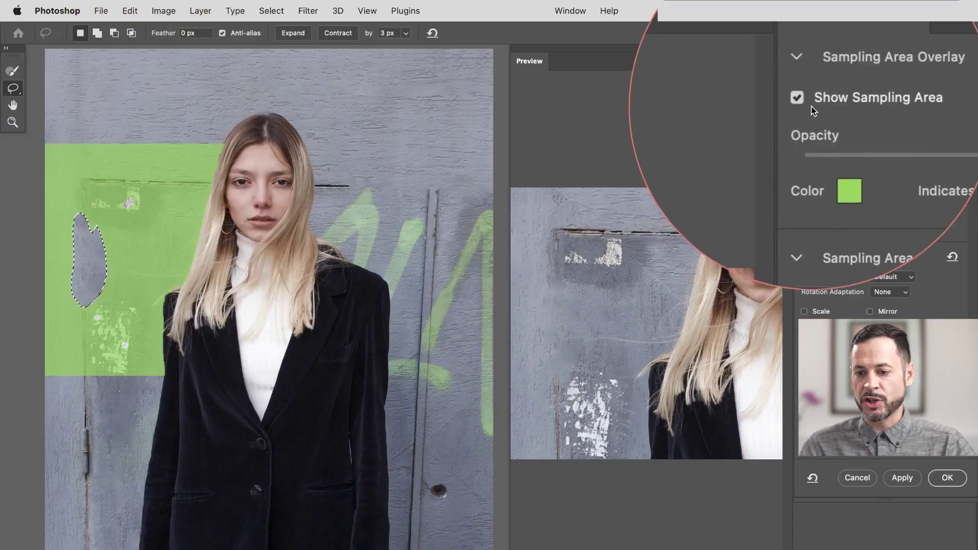
# Hide the sampling area overlay and remove the two lower door hinges using lasso selections and the content-aware fill.
pyautogui.click(804, 102)
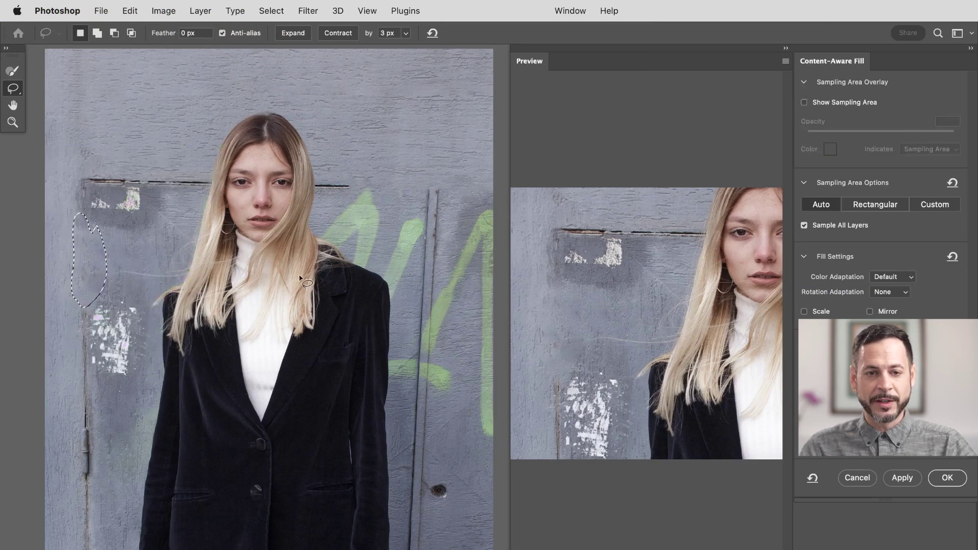
pyautogui.moveTo(131, 403)
pyautogui.mouseDown()
pyautogui.moveTo(150, 354)
pyautogui.moveTo(157, 244)
pyautogui.moveTo(159, 301)
pyautogui.moveTo(194, 254)
pyautogui.mouseUp()
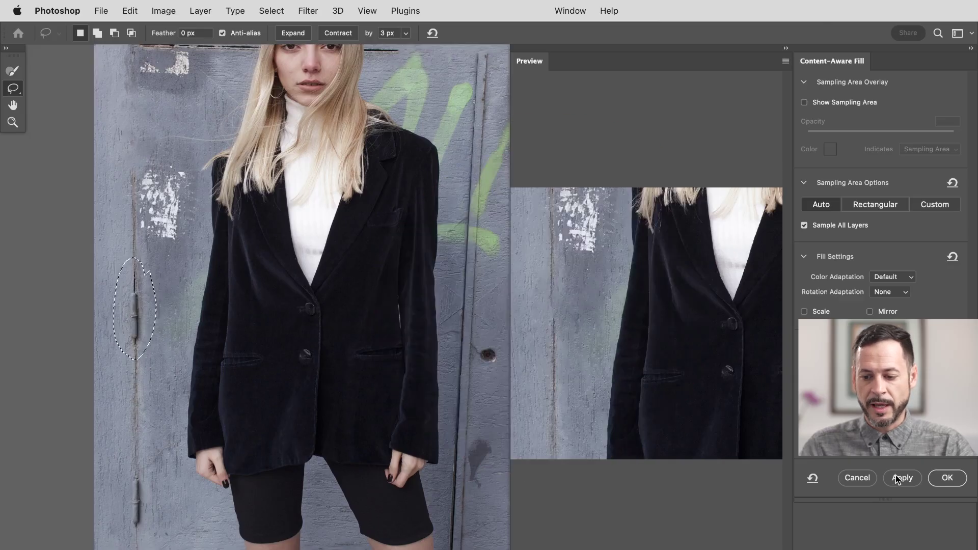
pyautogui.click(895, 475)
pyautogui.moveTo(170, 413); pyautogui.dragTo(237, 225)
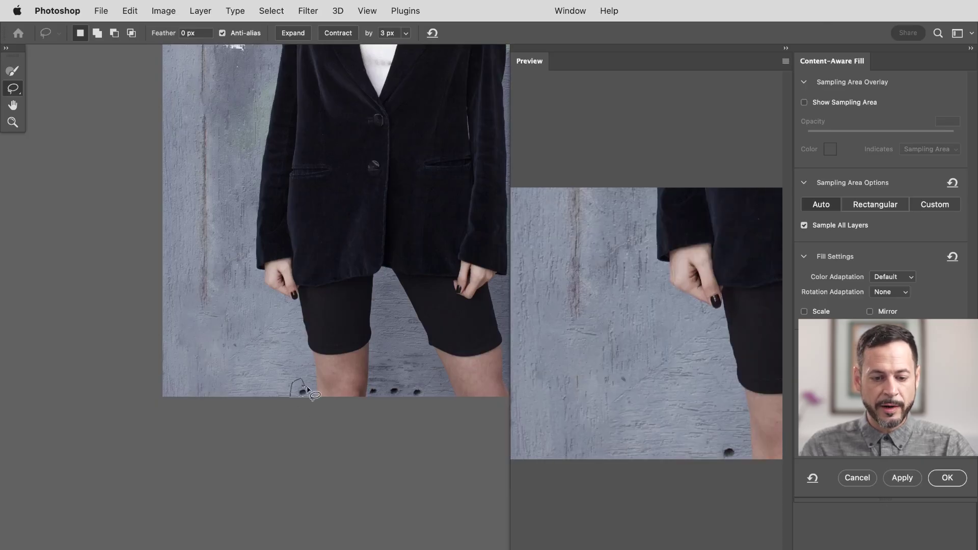
# Lasso the small dark holes beside and between the woman's legs at the photo's lower edge and apply the content-aware fill.
pyautogui.moveTo(307, 390); pyautogui.dragTo(308, 395)
pyautogui.click(399, 396)
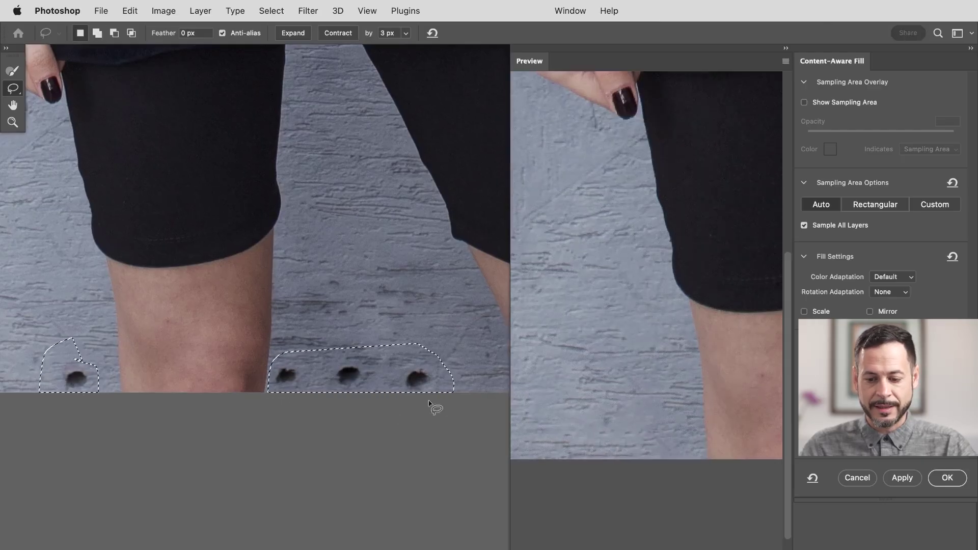
pyautogui.click(905, 473)
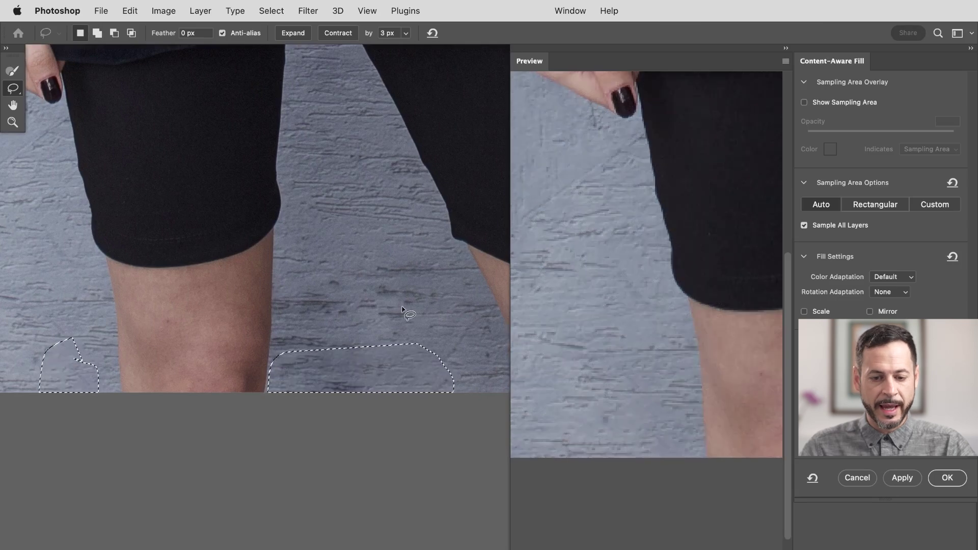
# Lasso the large patch of white peeling paint on the wall left of the woman and apply the content-aware fill.
pyautogui.moveTo(398, 302); pyautogui.dragTo(344, 300)
pyautogui.moveTo(306, 272); pyautogui.dragTo(299, 398)
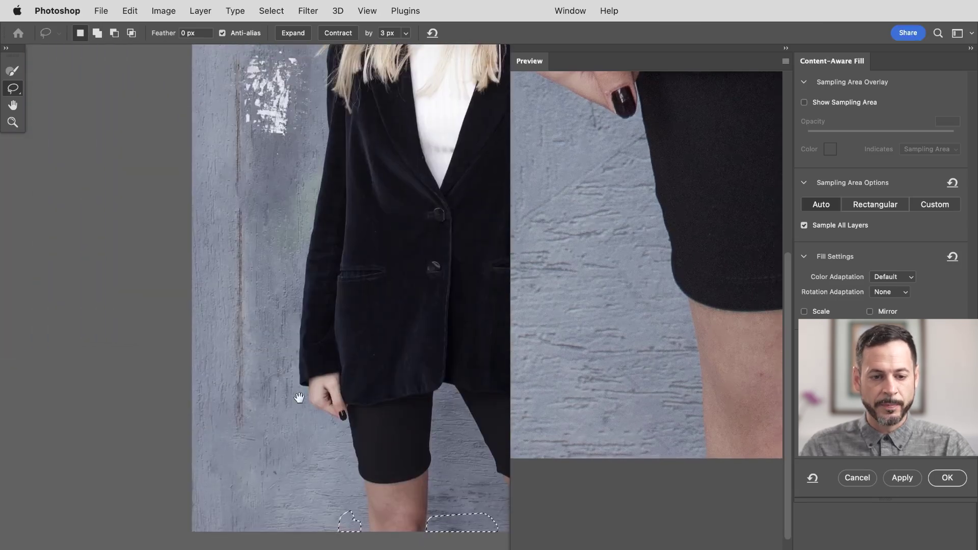
pyautogui.moveTo(270, 208); pyautogui.dragTo(277, 383)
pyautogui.moveTo(274, 270); pyautogui.dragTo(300, 253)
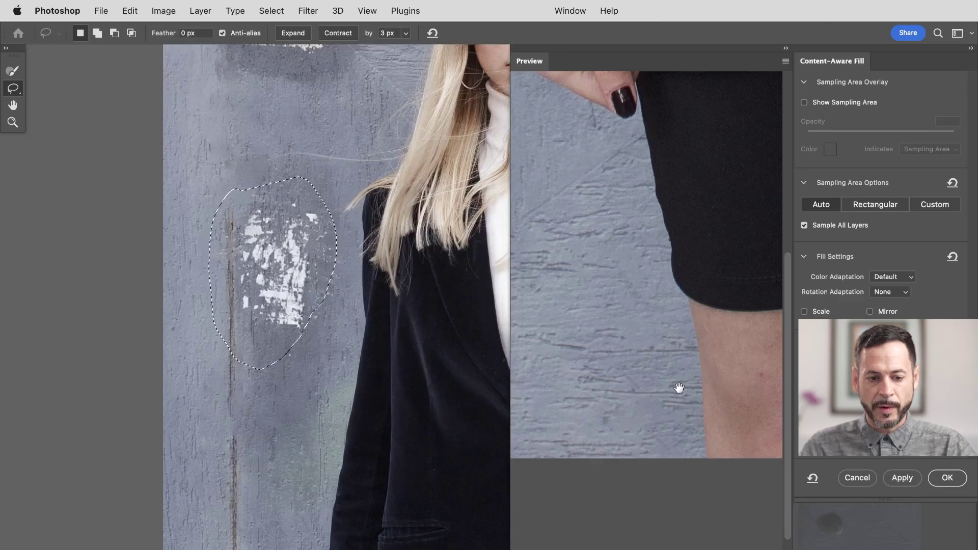
pyautogui.press('super+0')
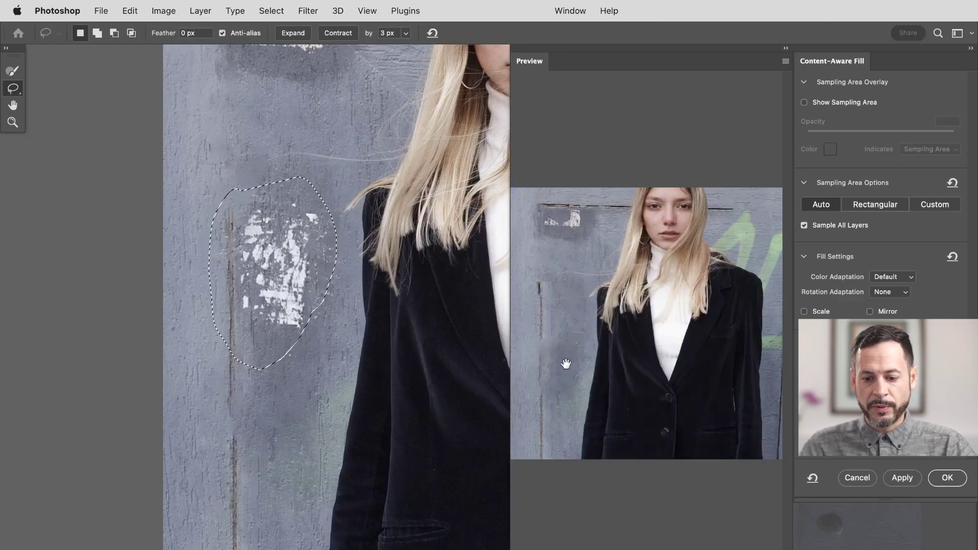
pyautogui.click(557, 382)
pyautogui.click(901, 478)
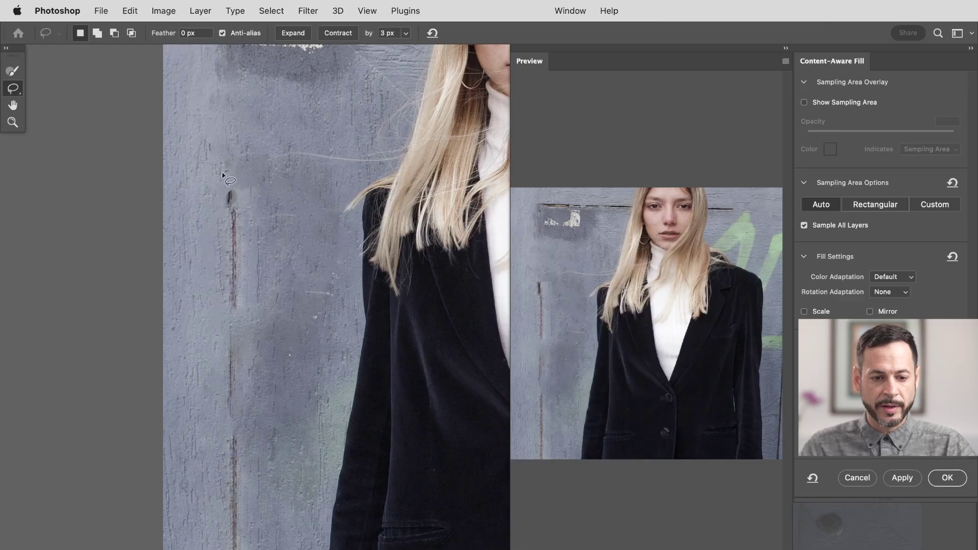
pyautogui.press('super+plus')
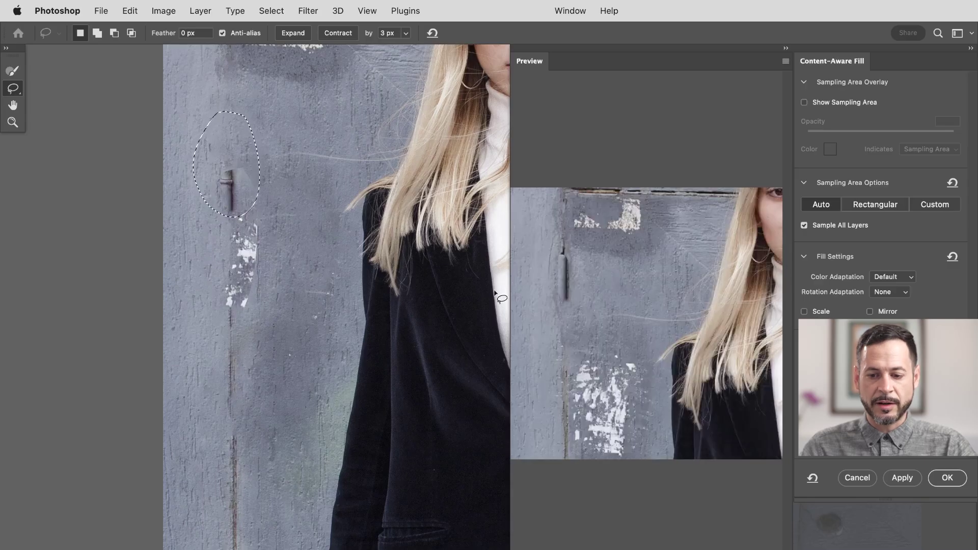
# Fill the lassoed lower hinge remnants, white peeling paint and adjoining section of door gap left of the woman with Content-Aware Fill.
pyautogui.click(889, 479)
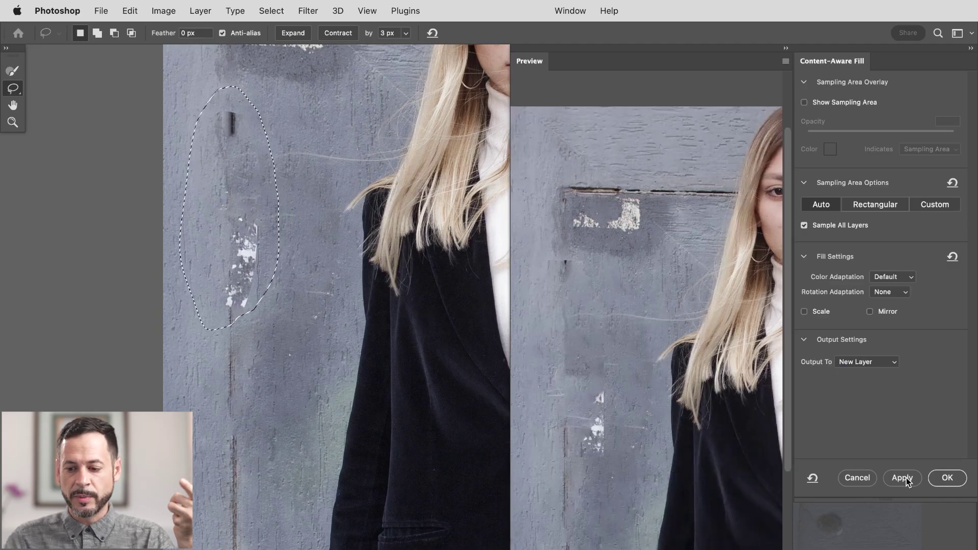
pyautogui.click(905, 478)
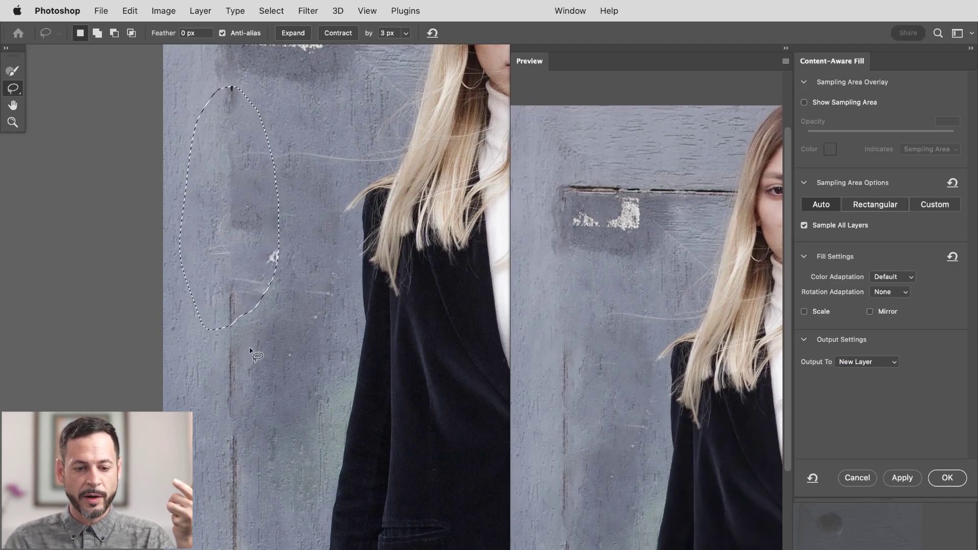
pyautogui.click(906, 481)
# Remove the end of the dark horizontal gap left of the hair and the small white flake on the wall below it.
pyautogui.scroll(5, 237, 248)
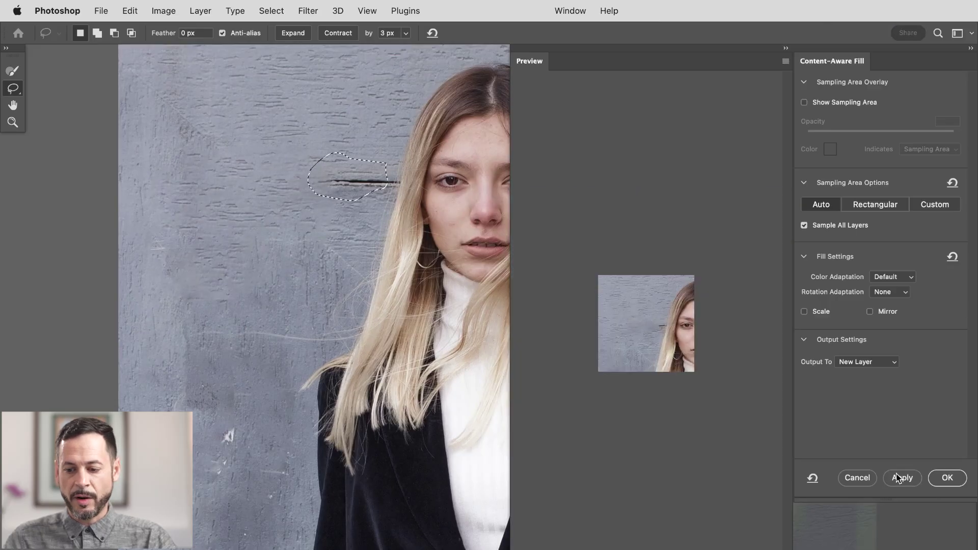
pyautogui.moveTo(321, 420); pyautogui.dragTo(314, 353)
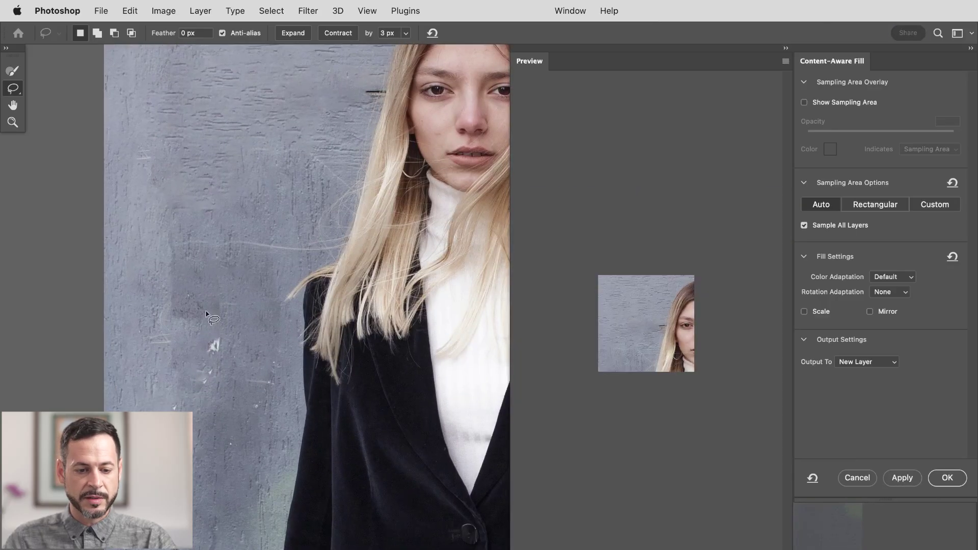
pyautogui.click(913, 483)
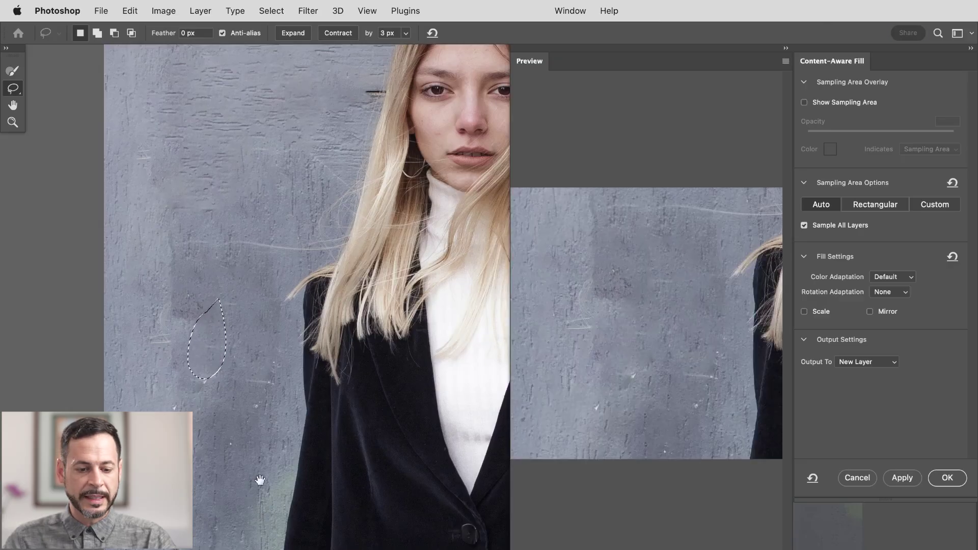
# Lasso the long vertical crack beside the woman's sleeve on the left of the photo and apply the content-aware fill.
pyautogui.moveTo(260, 480); pyautogui.dragTo(317, 250)
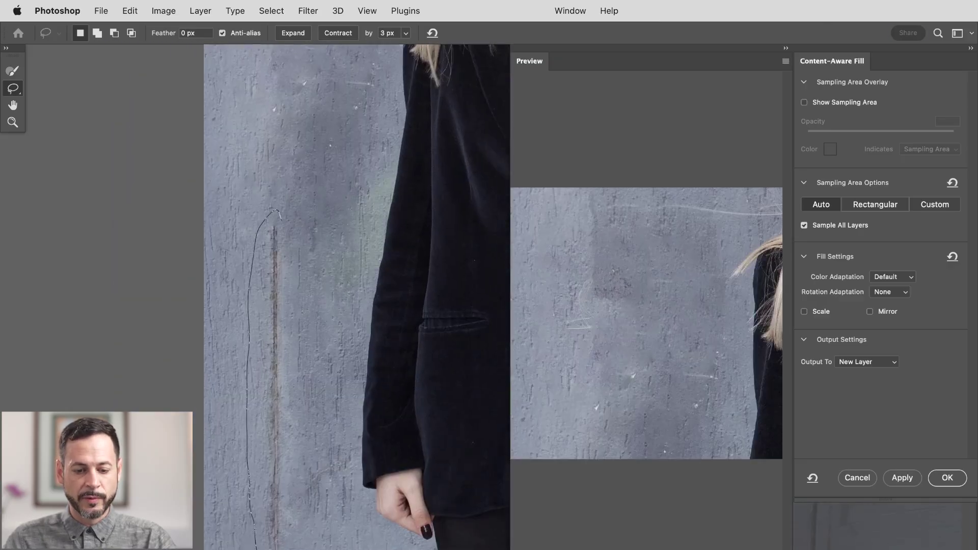
pyautogui.moveTo(299, 273); pyautogui.dragTo(300, 275)
pyautogui.click(889, 481)
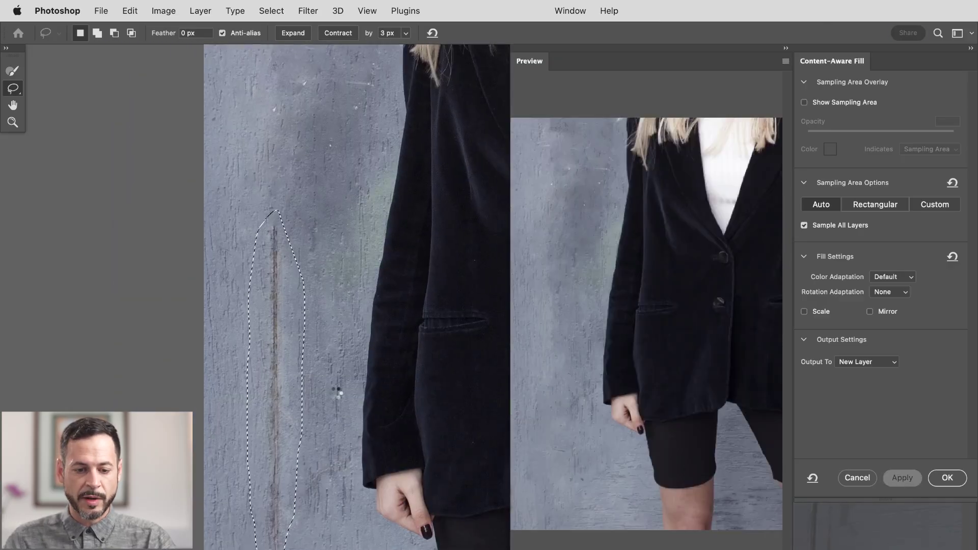
# Remove the lower part of the door gap right of the woman, including the dark stain, in two lassoed and filled sections.
pyautogui.moveTo(421, 387); pyautogui.dragTo(89, 270)
pyautogui.moveTo(484, 415); pyautogui.dragTo(291, 346)
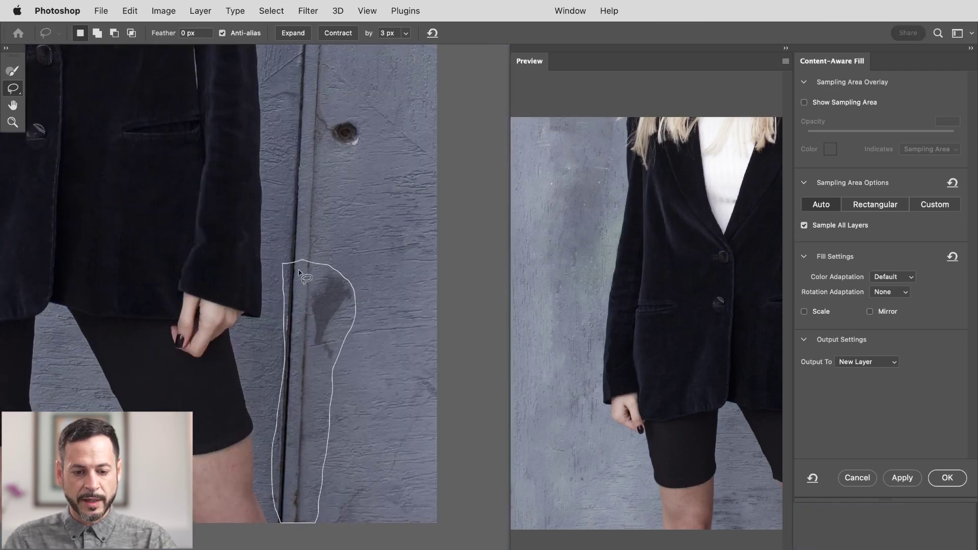
pyautogui.moveTo(299, 271); pyautogui.dragTo(300, 272)
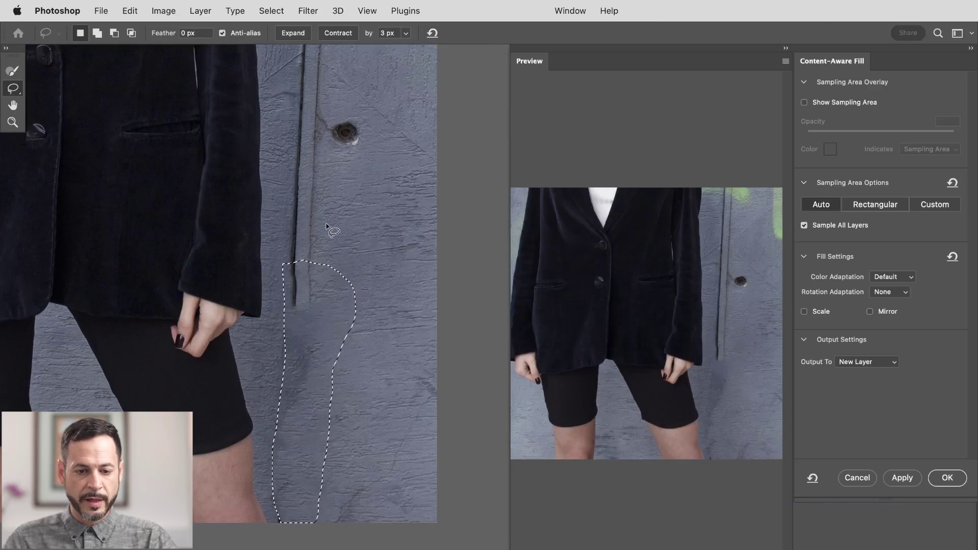
pyautogui.moveTo(331, 173)
pyautogui.mouseDown()
pyautogui.moveTo(309, 114)
pyautogui.moveTo(288, 156)
pyautogui.moveTo(282, 251)
pyautogui.moveTo(328, 276)
pyautogui.moveTo(330, 174)
pyautogui.mouseUp()
pyautogui.click(902, 477)
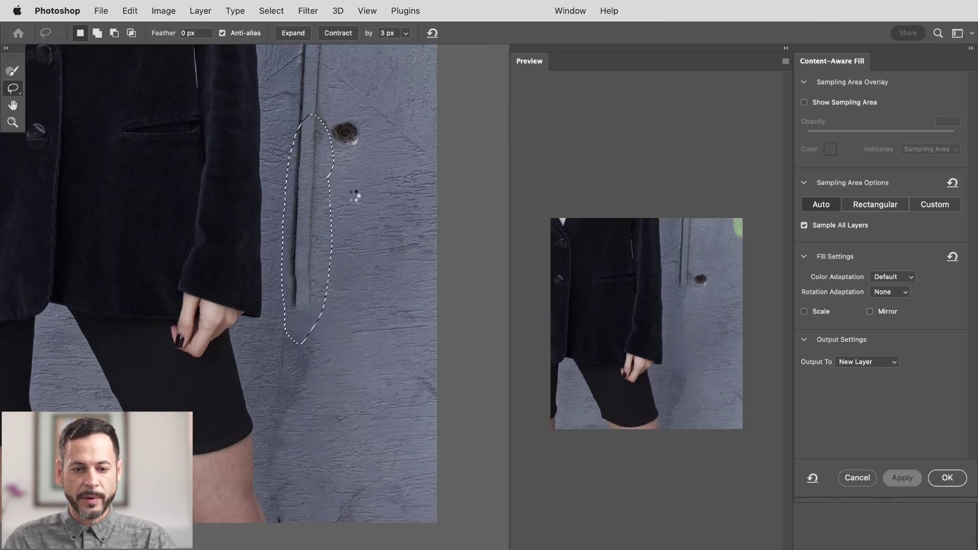
# Lasso and fill the rest of the vertical door gap right of the woman, including the round hole beside it.
pyautogui.scroll(5, 355, 193)
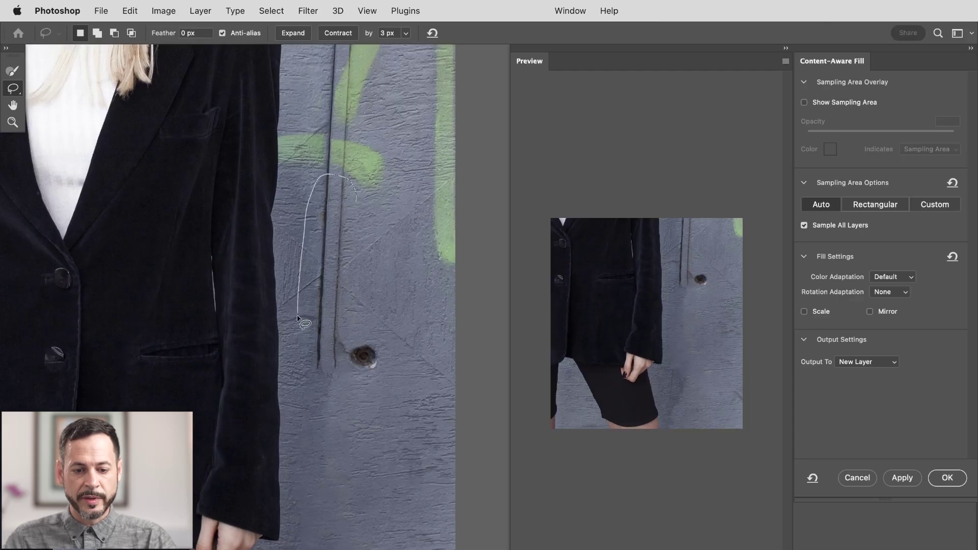
pyautogui.moveTo(378, 318); pyautogui.dragTo(359, 306)
pyautogui.click(904, 478)
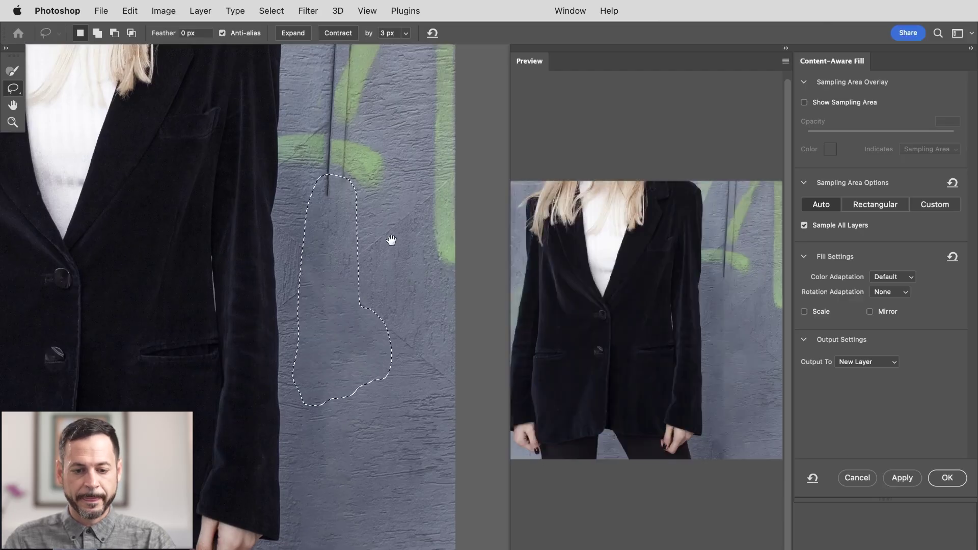
pyautogui.scroll(10, 389, 241)
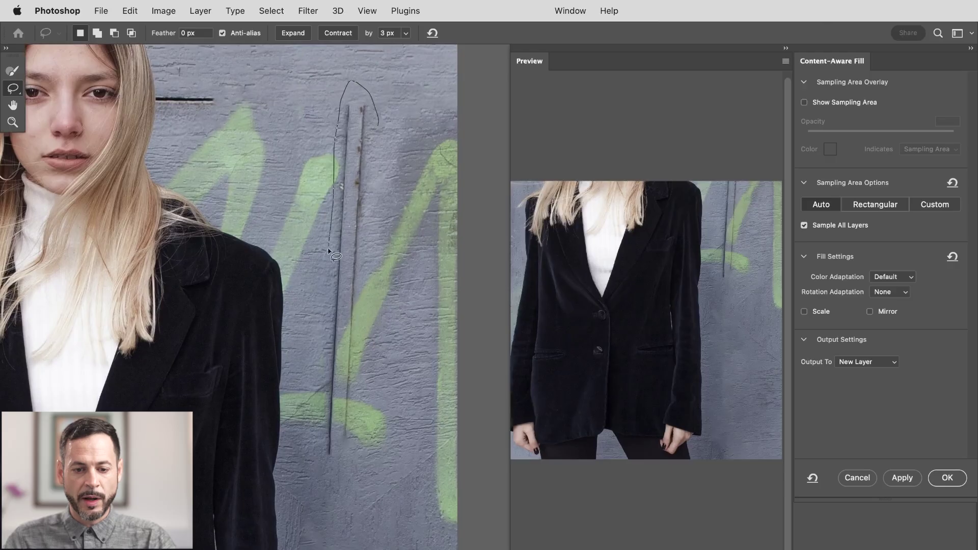
pyautogui.moveTo(376, 154); pyautogui.dragTo(380, 130)
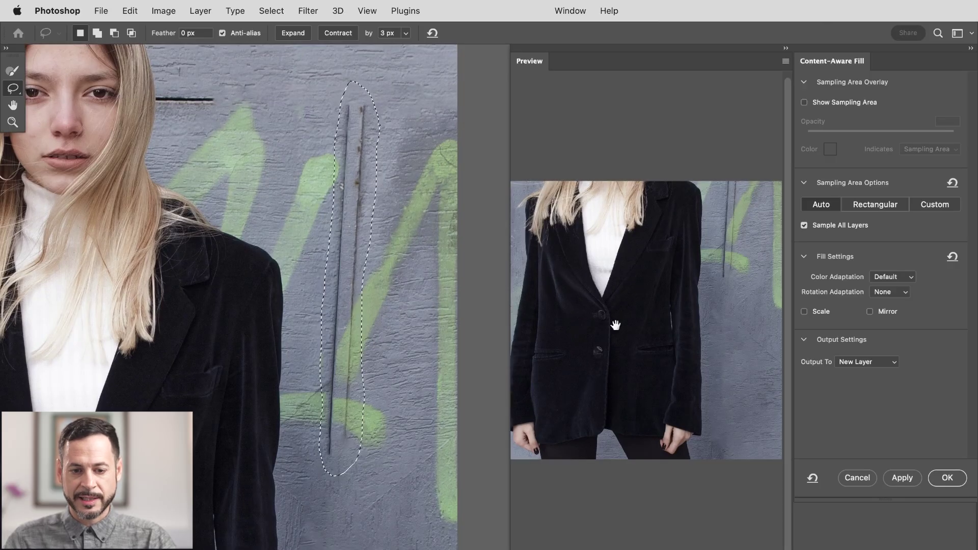
pyautogui.click(902, 478)
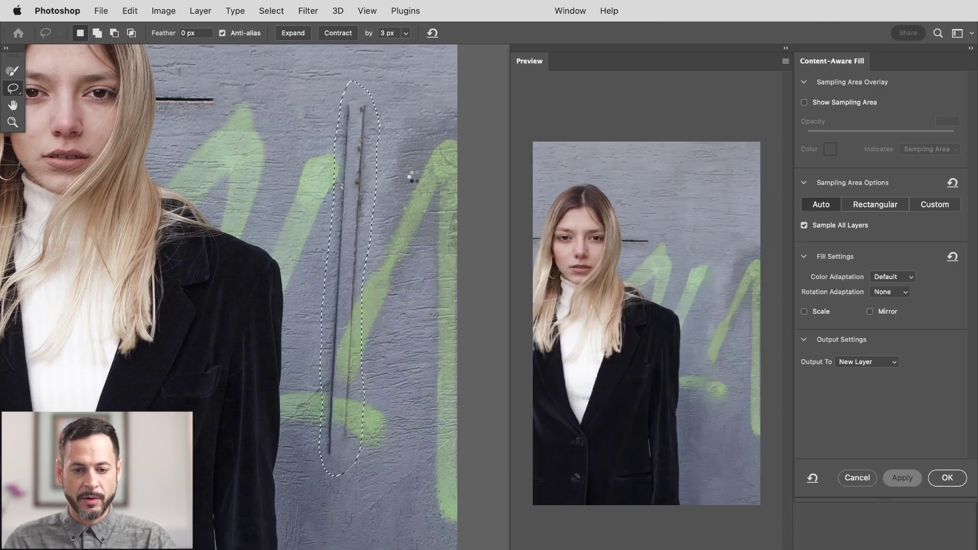
# Remove the green graffiti at the photo's right edge, beside the shoulder and above the shoulder with lasso selections and content-aware fills.
pyautogui.moveTo(427, 124); pyautogui.dragTo(353, 267)
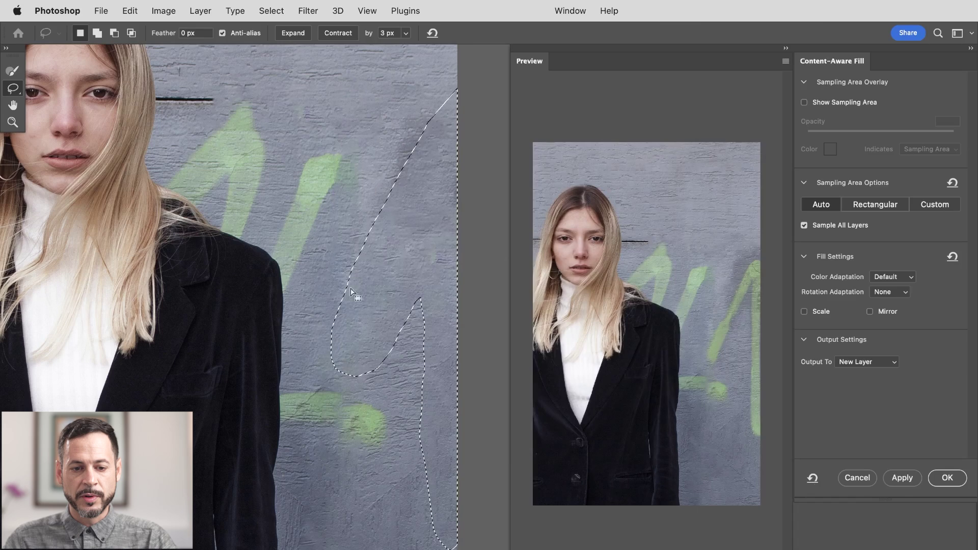
pyautogui.moveTo(350, 135)
pyautogui.mouseDown()
pyautogui.moveTo(311, 138)
pyautogui.moveTo(280, 187)
pyautogui.mouseUp()
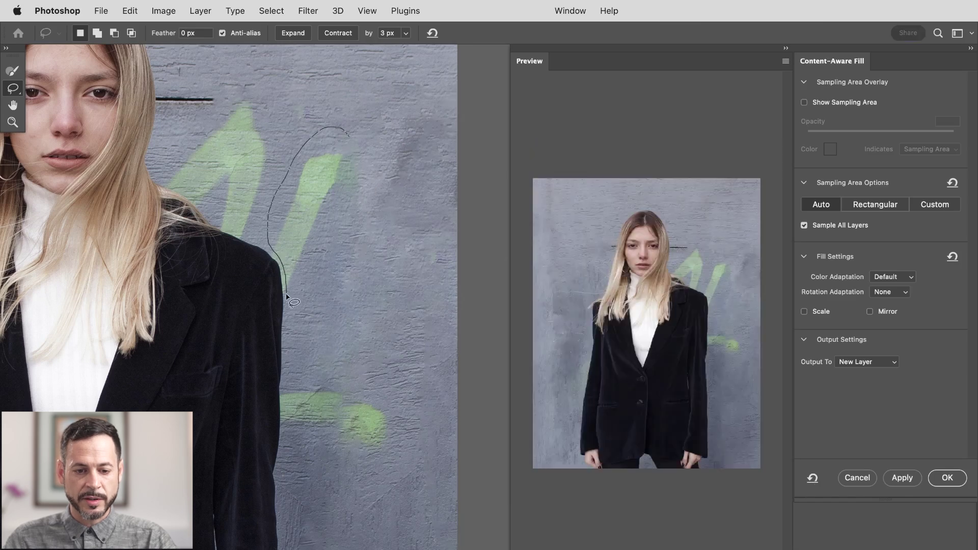
pyautogui.moveTo(344, 188); pyautogui.dragTo(348, 140)
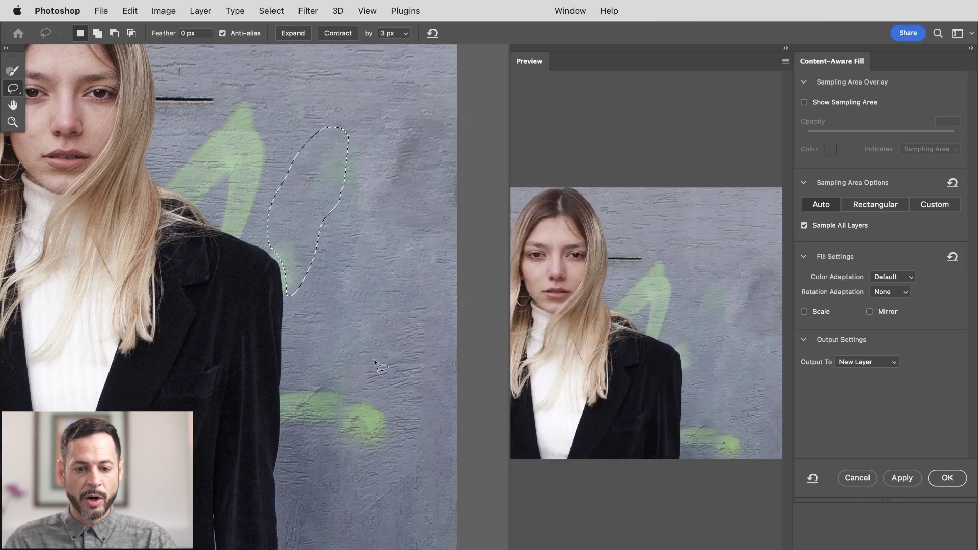
pyautogui.moveTo(260, 189); pyautogui.dragTo(347, 238)
pyautogui.moveTo(326, 144); pyautogui.dragTo(254, 207)
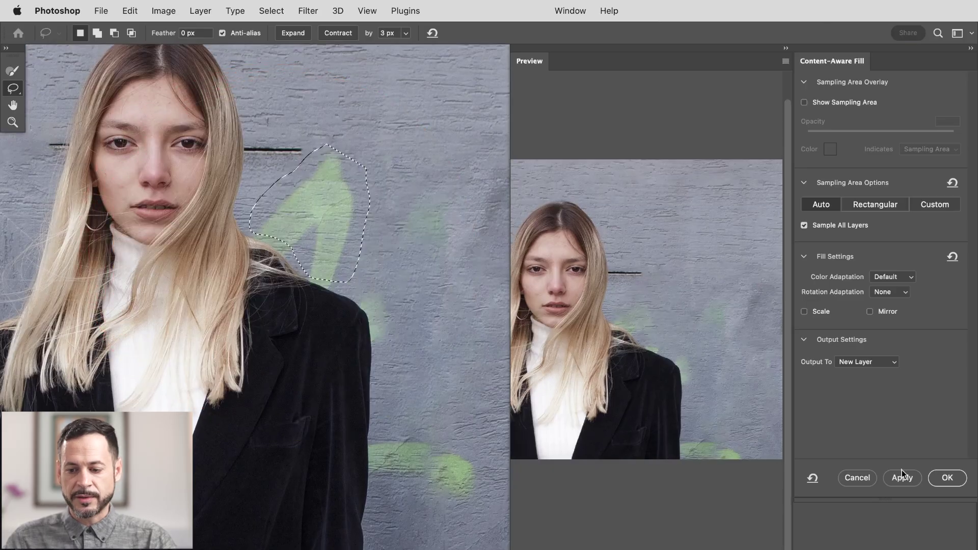
pyautogui.click(902, 477)
# Remove the dark horizontal gap right of the hair and the green patches on the wall beside the jacket with content-aware fills.
pyautogui.moveTo(290, 129); pyautogui.dragTo(260, 139)
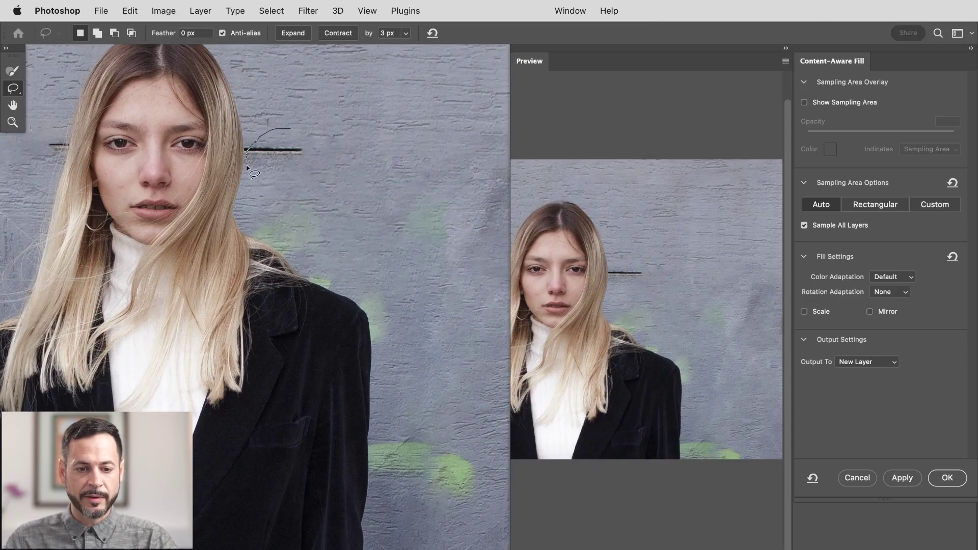
pyautogui.click(902, 478)
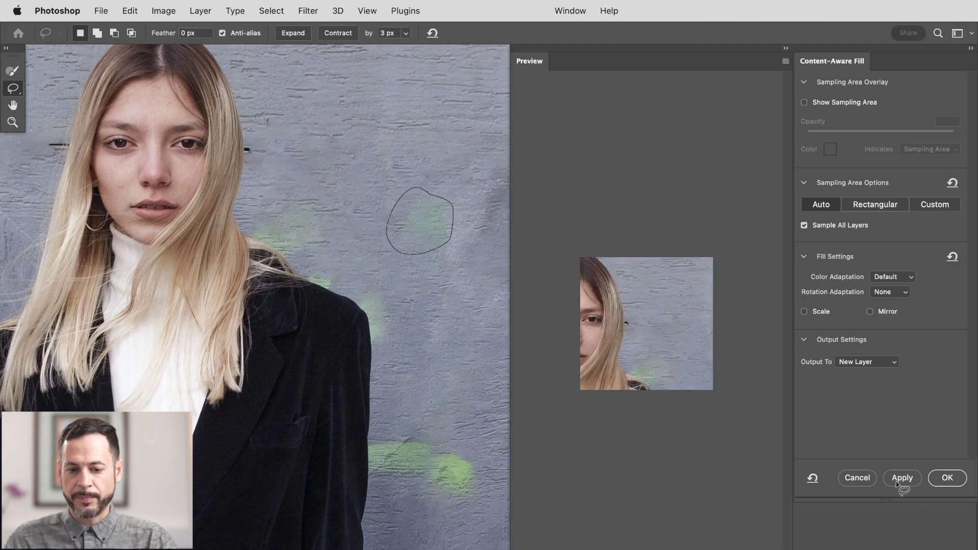
pyautogui.press('Return')
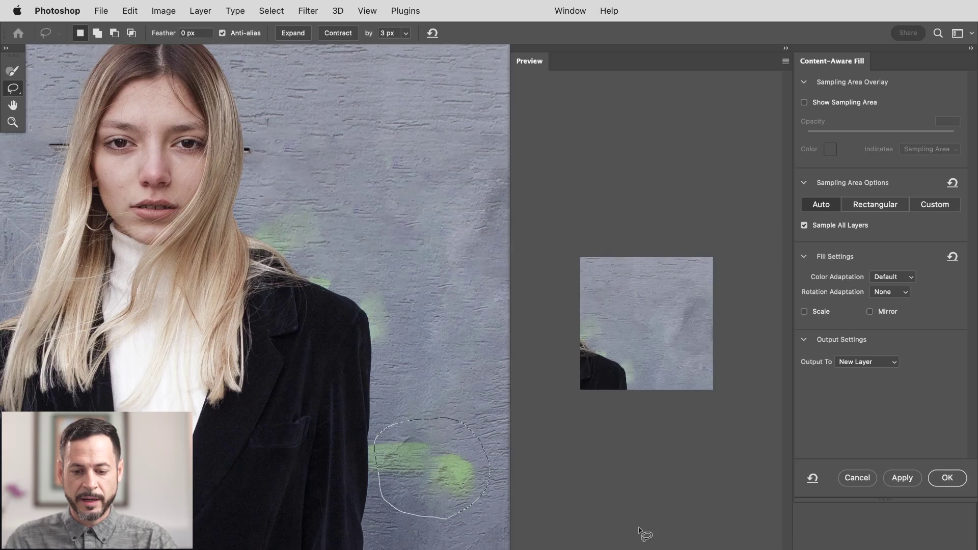
pyautogui.click(890, 477)
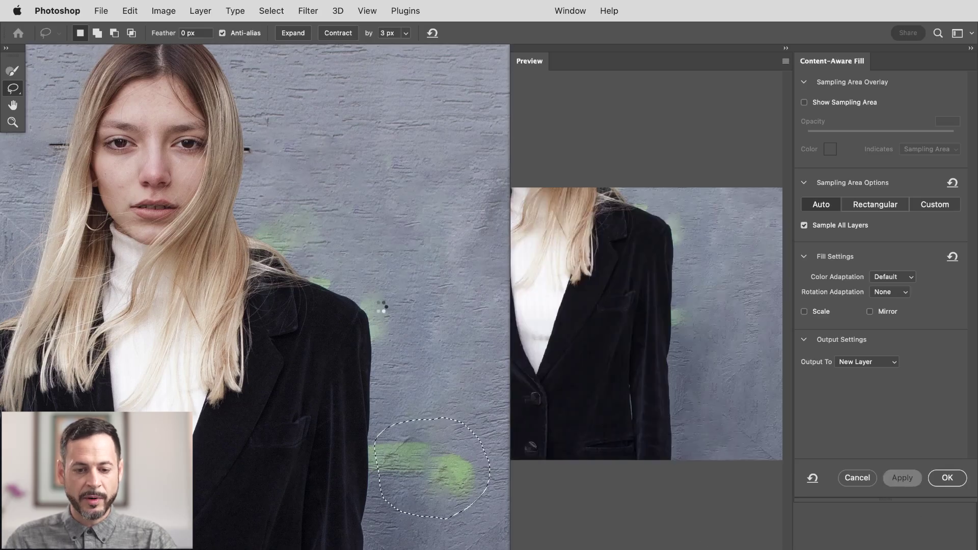
# Accept the Content-Aware Fill results with output to a new layer and clear the selection.
pyautogui.moveTo(272, 457)
pyautogui.mouseDown()
pyautogui.moveTo(336, 419)
pyautogui.moveTo(304, 391)
pyautogui.moveTo(318, 243)
pyautogui.mouseUp()
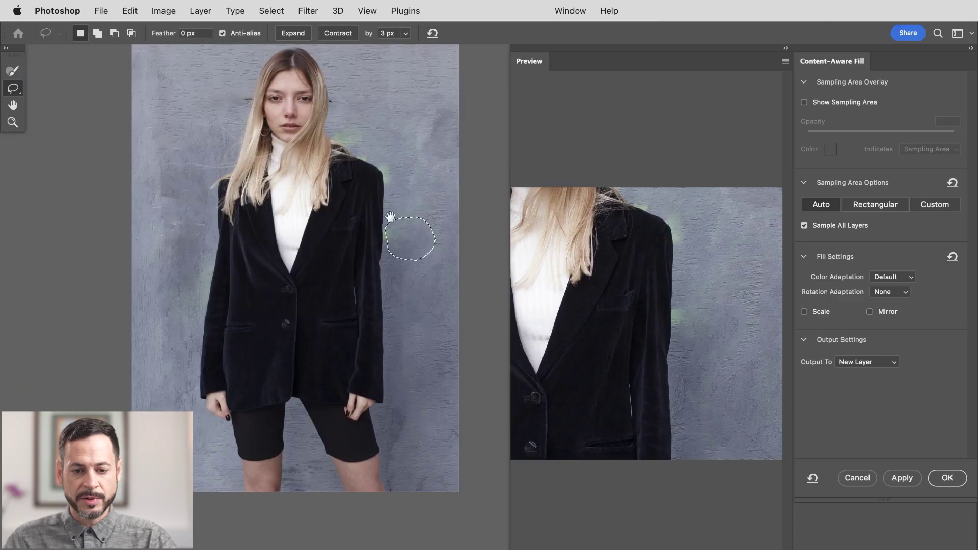
pyautogui.moveTo(390, 216); pyautogui.dragTo(366, 309)
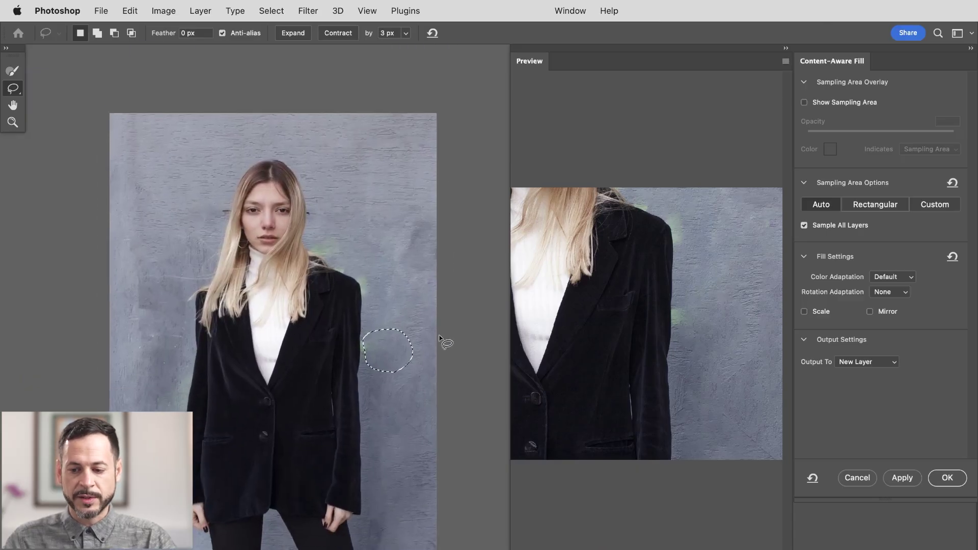
pyautogui.click(945, 479)
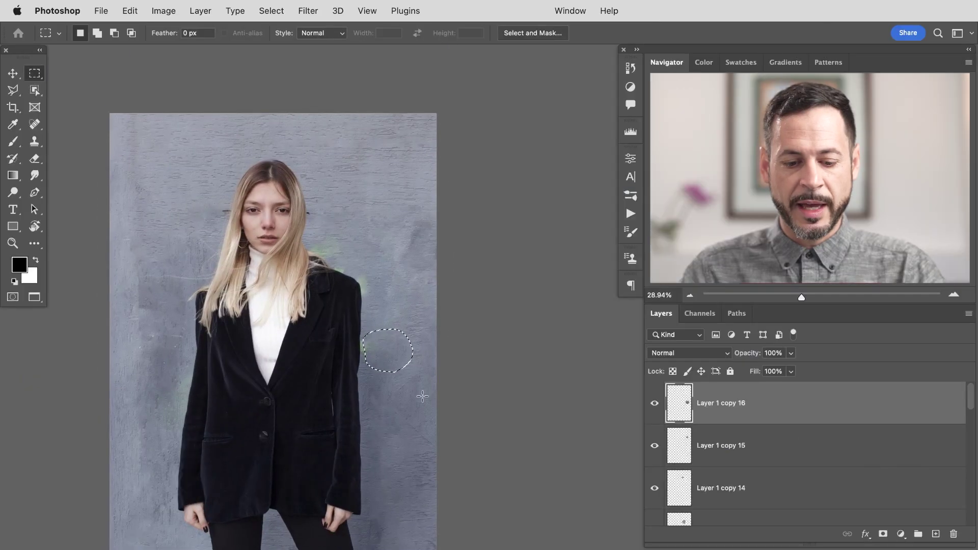
pyautogui.press('super+d')
pyautogui.moveTo(335, 416); pyautogui.dragTo(394, 348)
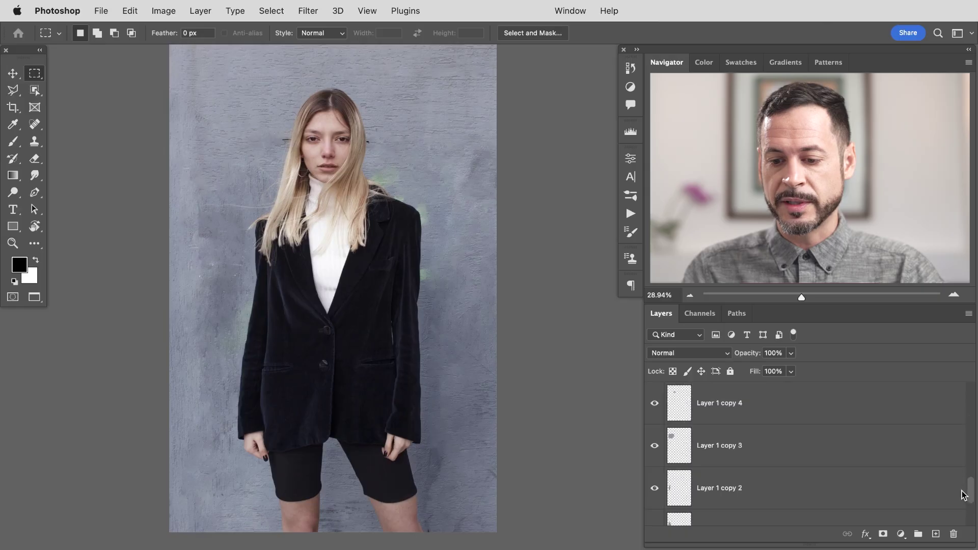
# Select all fill layers from Layer 1 copy 16 down to Layer 1 and merge them into one layer above Layer 0.
pyautogui.moveTo(964, 495); pyautogui.dragTo(956, 438)
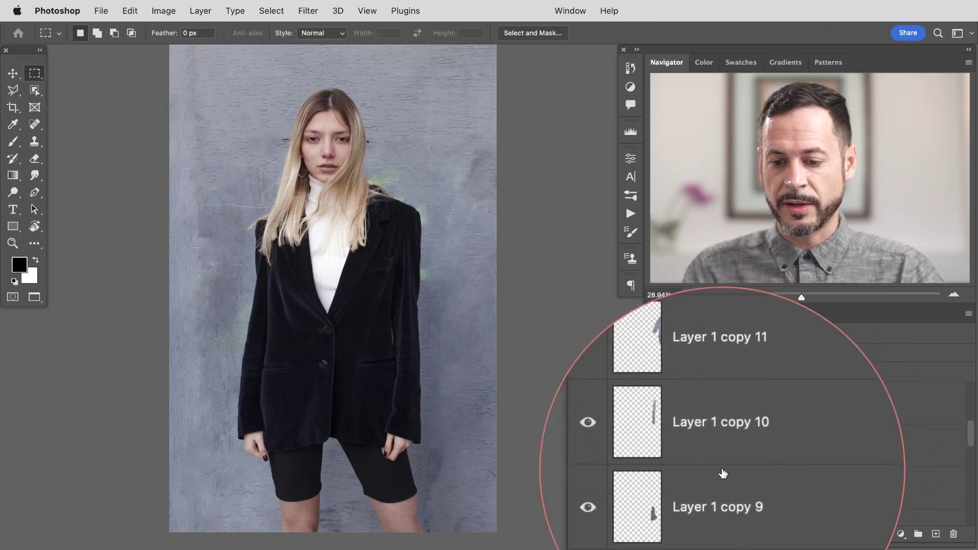
pyautogui.moveTo(970, 425); pyautogui.dragTo(970, 371)
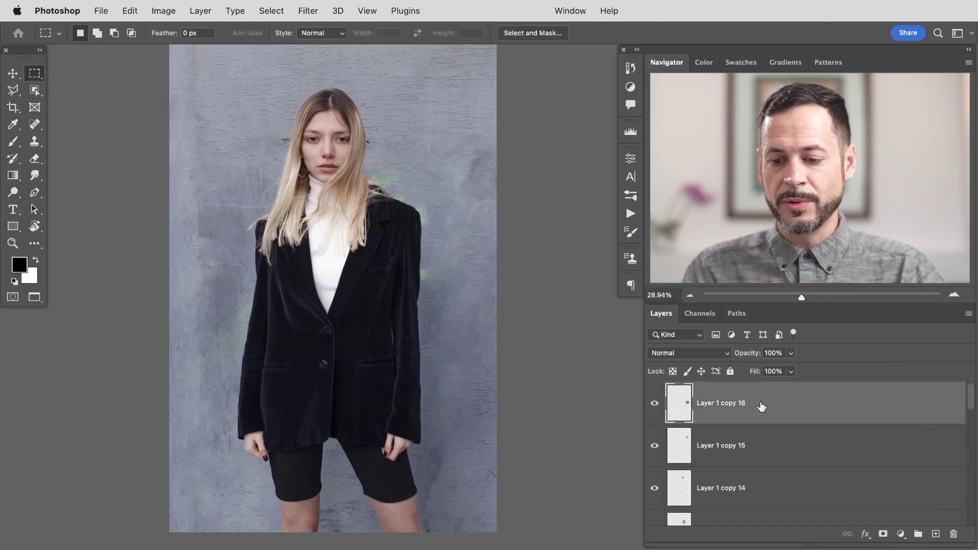
pyautogui.moveTo(971, 406); pyautogui.dragTo(944, 508)
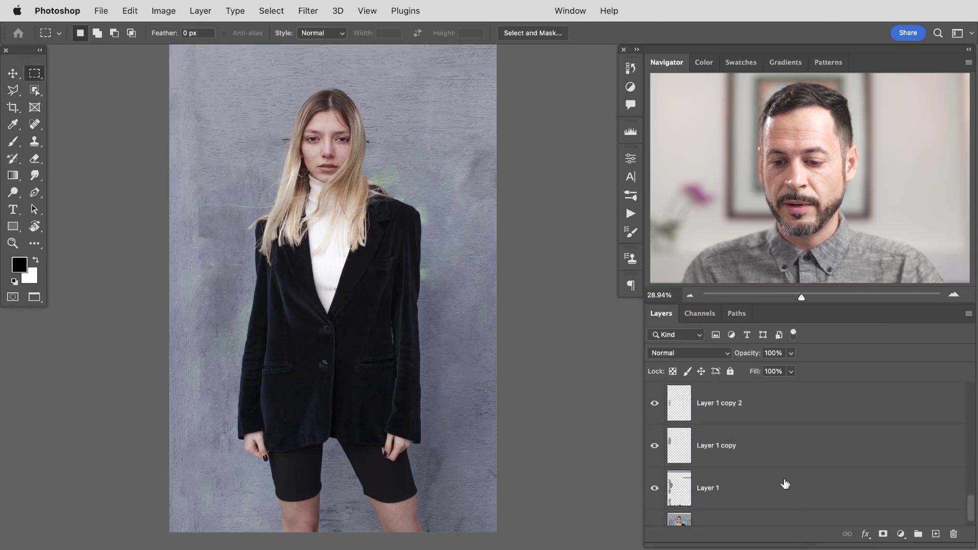
pyautogui.keyDown('shift'); pyautogui.click(761, 492); pyautogui.keyUp('shift')
pyautogui.moveTo(969, 504)
pyautogui.mouseDown()
pyautogui.moveTo(960, 417)
pyautogui.moveTo(965, 488)
pyautogui.mouseUp()
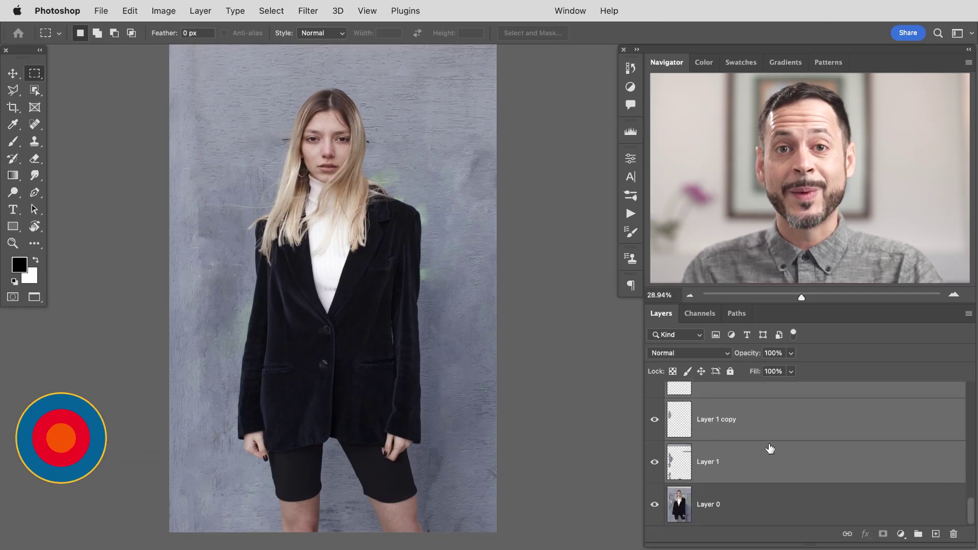
pyautogui.press('super+e')
# Toggle the merged fill layer's visibility several times to compare the retouched photo with the original, leaving the layer shown.
pyautogui.click(655, 404)
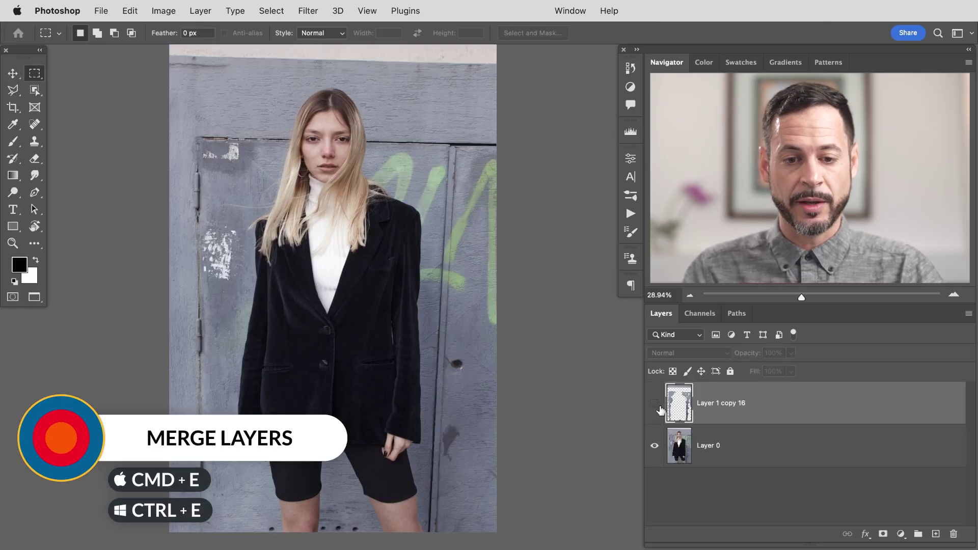
pyautogui.click(655, 403)
pyautogui.click(656, 403)
pyautogui.click(657, 407)
pyautogui.click(656, 407)
pyautogui.click(655, 408)
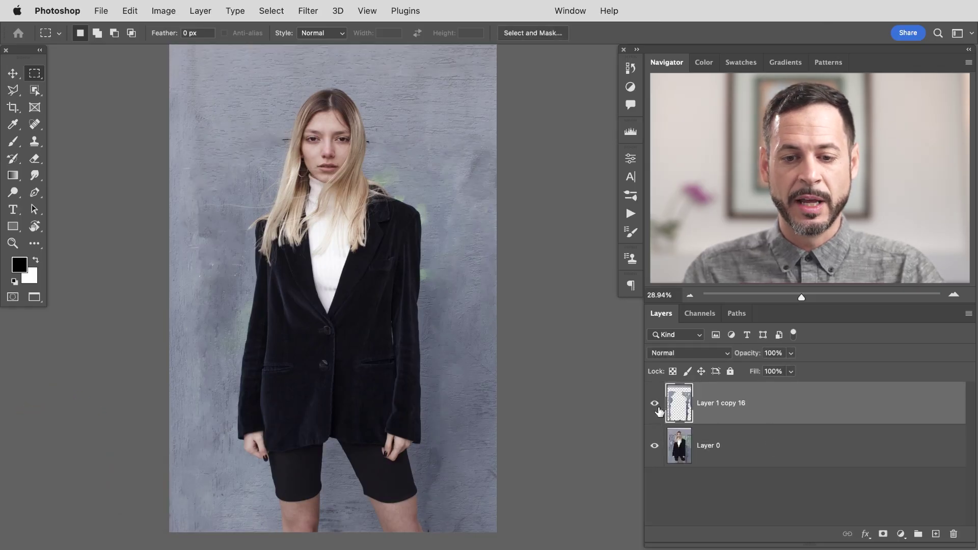
pyautogui.click(656, 410)
pyautogui.click(656, 412)
pyautogui.click(655, 412)
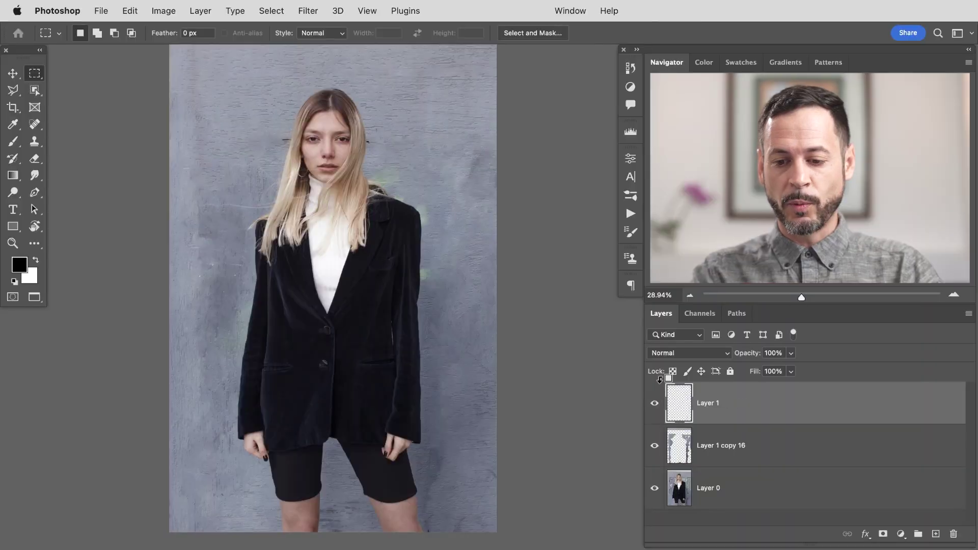
# Clone wall texture over the dark gap remnants on both sides of the hair on Layer 1 with the Clone Stamp tool.
pyautogui.moveTo(349, 137)
pyautogui.mouseDown()
pyautogui.moveTo(435, 103)
pyautogui.moveTo(414, 156)
pyautogui.moveTo(418, 186)
pyautogui.mouseUp()
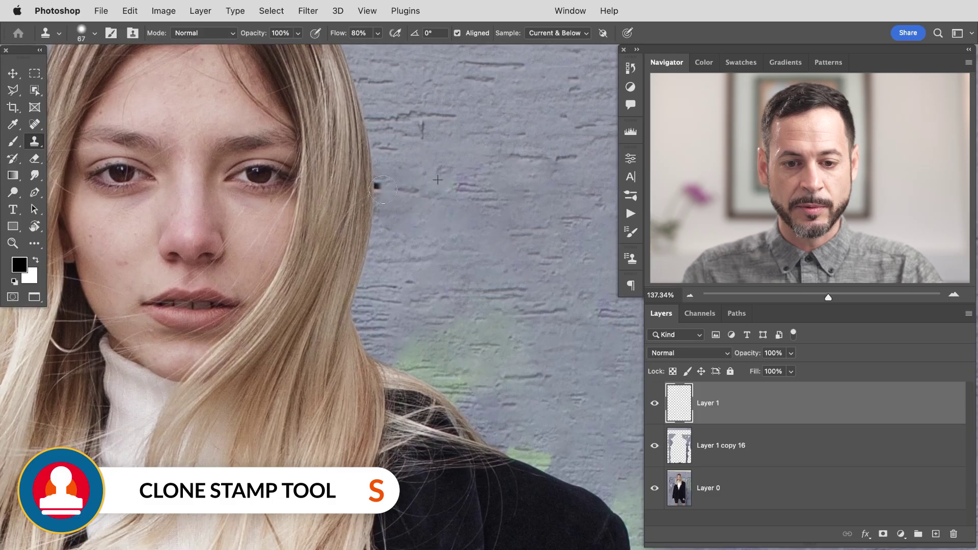
pyautogui.click(382, 188)
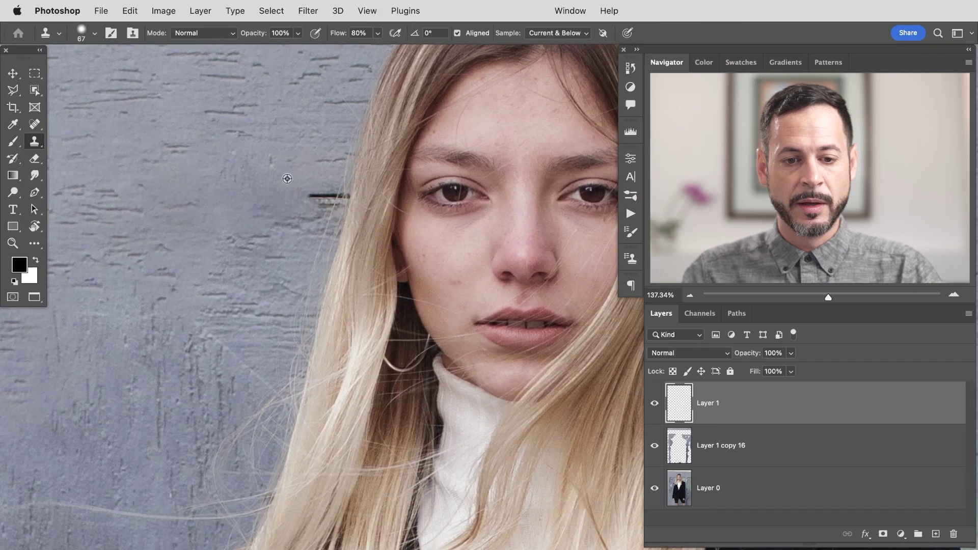
pyautogui.keyDown('ctrl'); pyautogui.keyDown('alt'); pyautogui.moveTo(335, 198); pyautogui.dragTo(323, 190); pyautogui.keyUp('alt'); pyautogui.keyUp('ctrl')
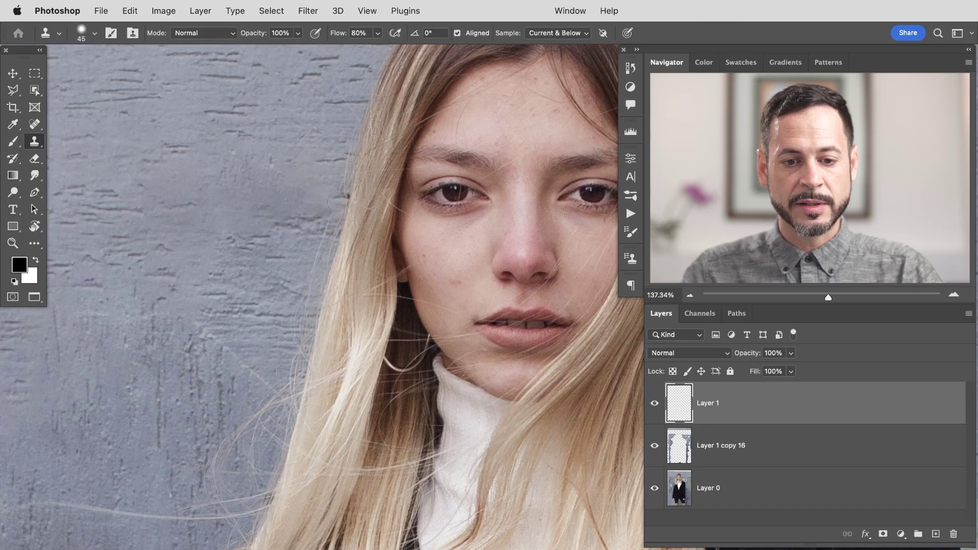
pyautogui.moveTo(336, 202)
pyautogui.keyDown('ctrl'); pyautogui.keyDown('alt'); pyautogui.mouseDown()
pyautogui.moveTo(321, 198)
pyautogui.moveTo(345, 211)
pyautogui.mouseUp(); pyautogui.keyUp('alt'); pyautogui.keyUp('ctrl')
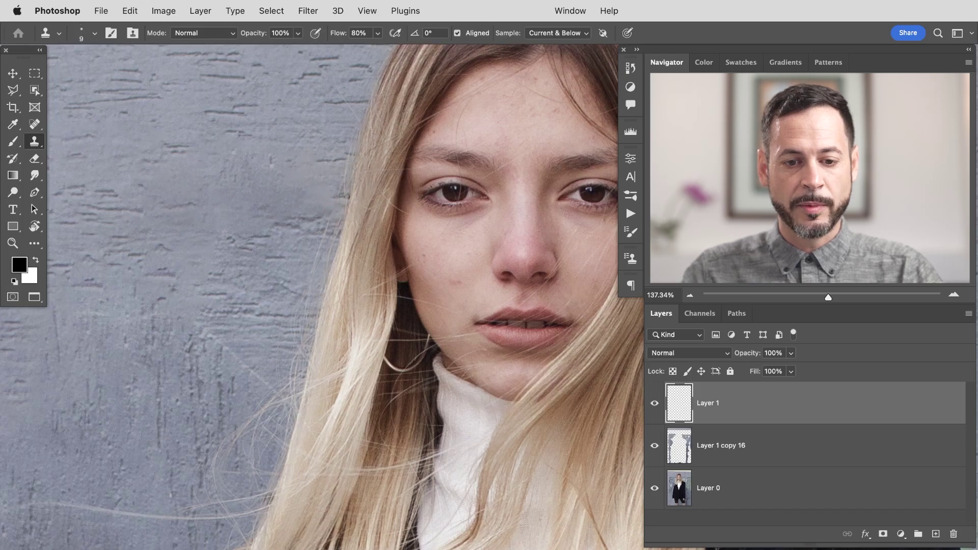
# Make Layer 0 active and run Select Subject to select the woman.
pyautogui.keyDown('super'); pyautogui.moveTo(406, 287); pyautogui.dragTo(361, 288); pyautogui.keyUp('super')
pyautogui.moveTo(356, 367); pyautogui.dragTo(163, 180)
pyautogui.moveTo(403, 259); pyautogui.dragTo(431, 225)
pyautogui.scroll(3, 432, 226)
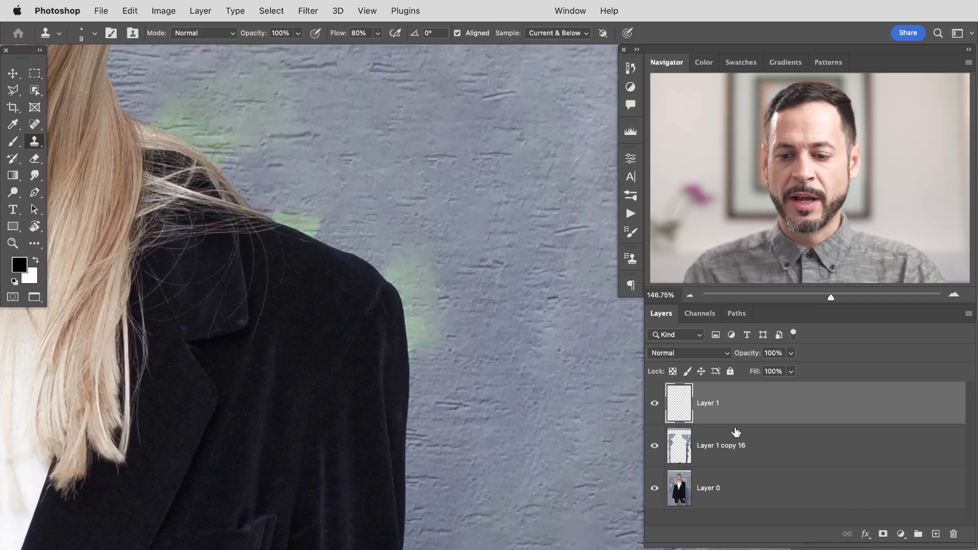
pyautogui.click(655, 403)
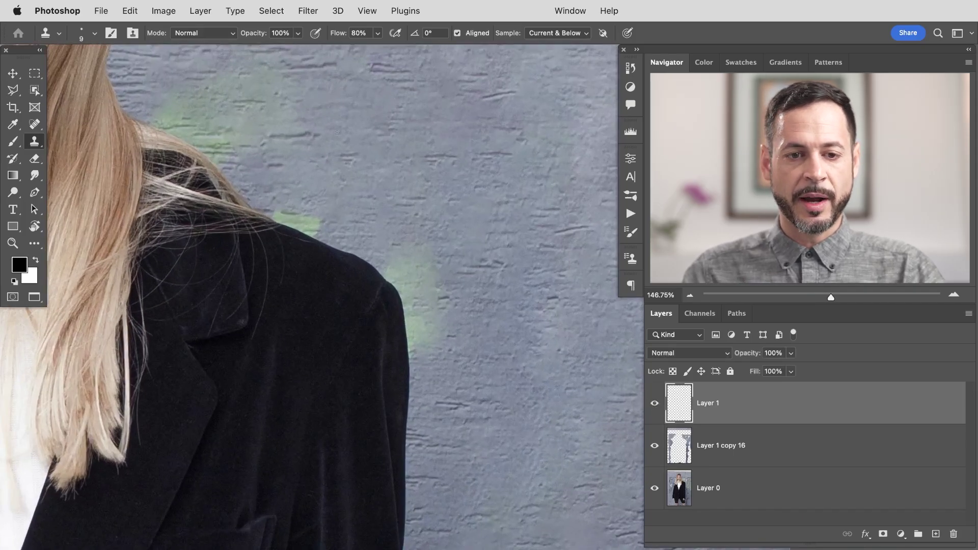
pyautogui.click(265, 12)
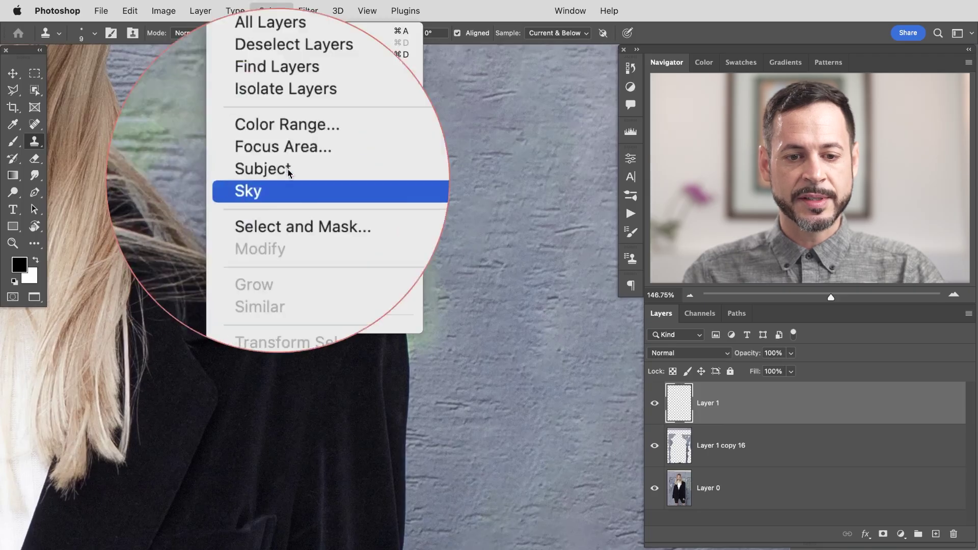
pyautogui.click(294, 166)
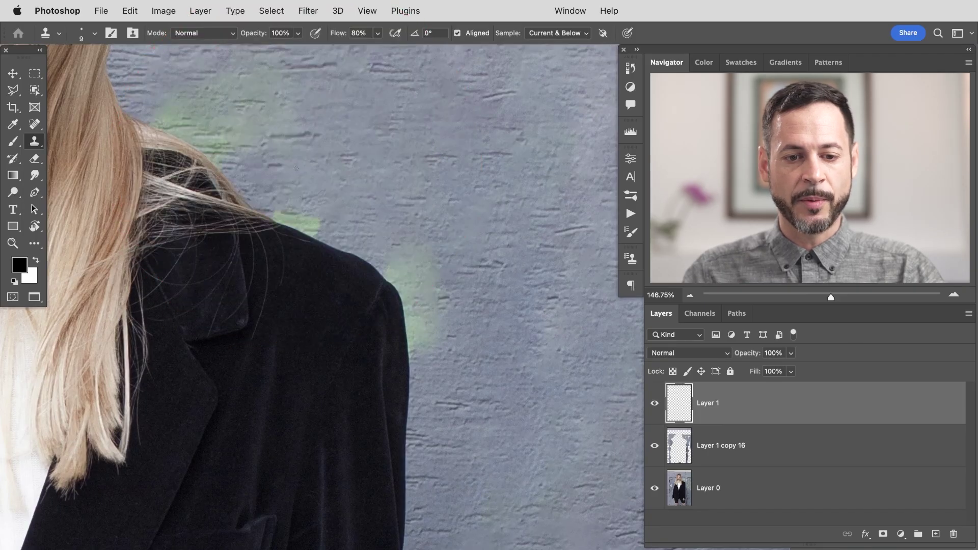
pyautogui.click(724, 471)
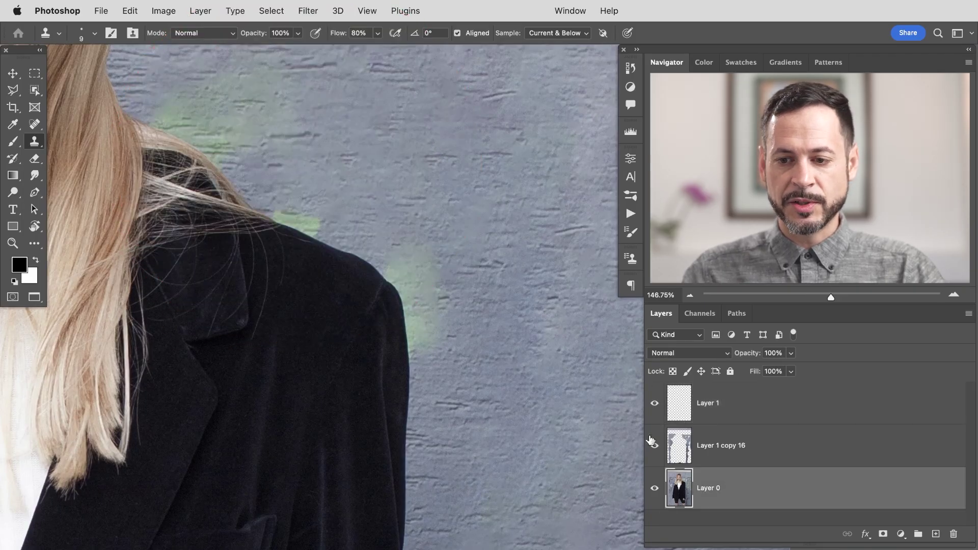
pyautogui.click(271, 11)
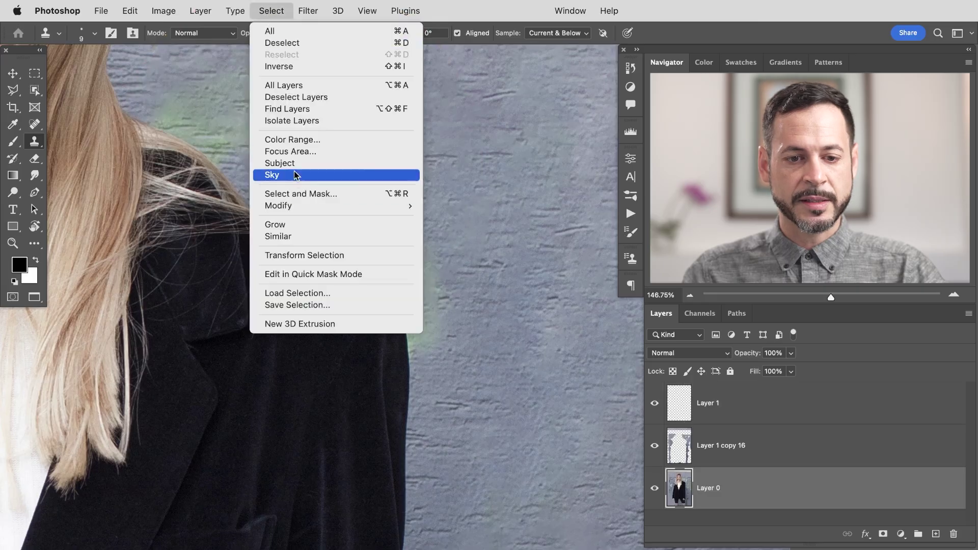
pyautogui.click(302, 162)
pyautogui.click(487, 251)
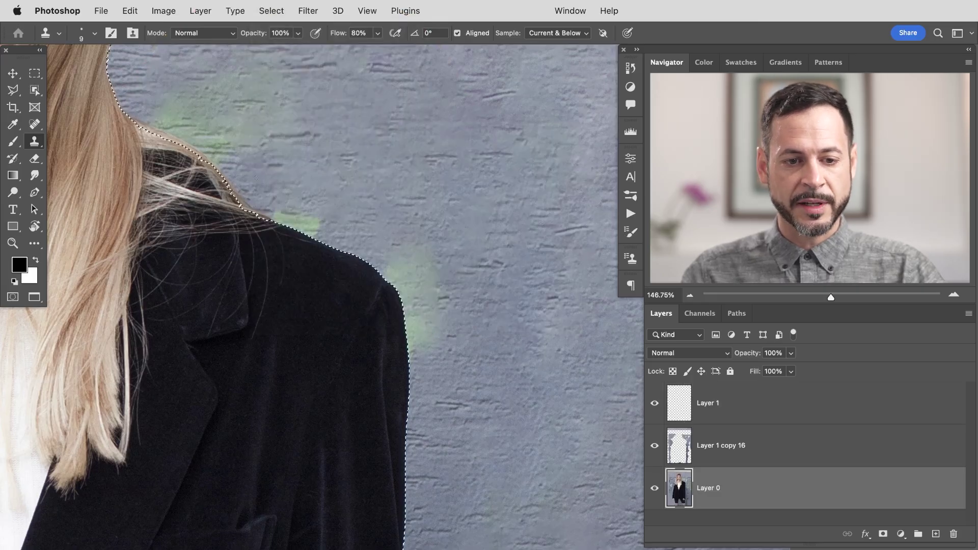
# Make Layer 1 active again and invert the selection so it covers the background.
pyautogui.click(734, 412)
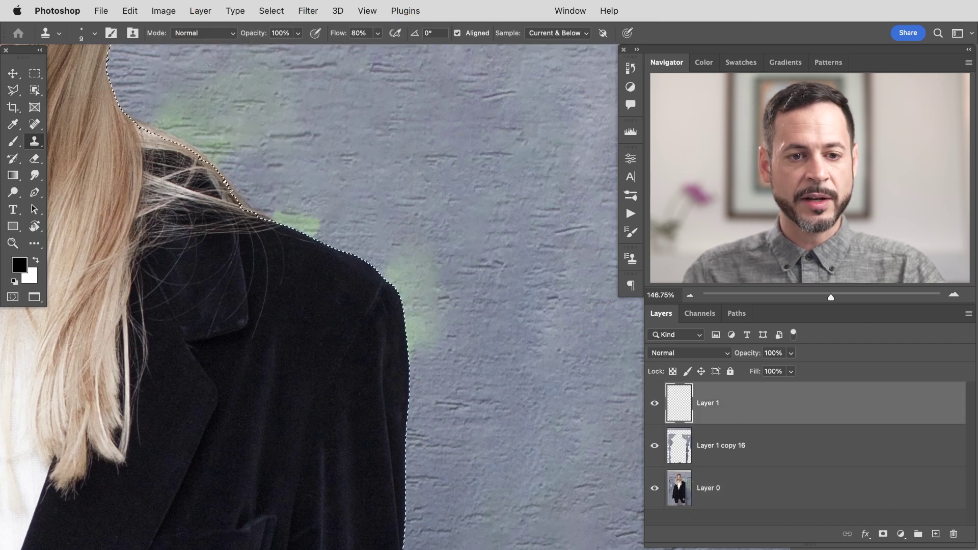
pyautogui.click(271, 11)
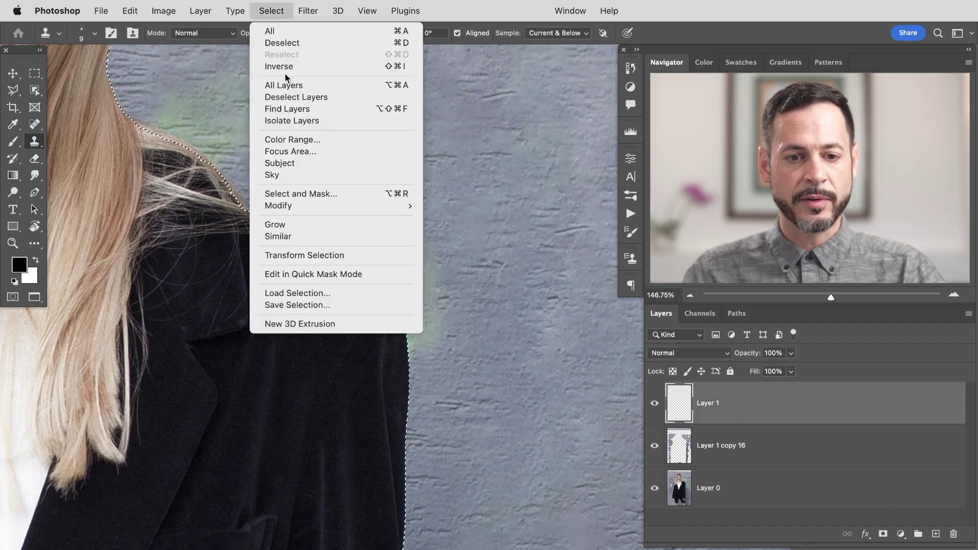
pyautogui.click(284, 66)
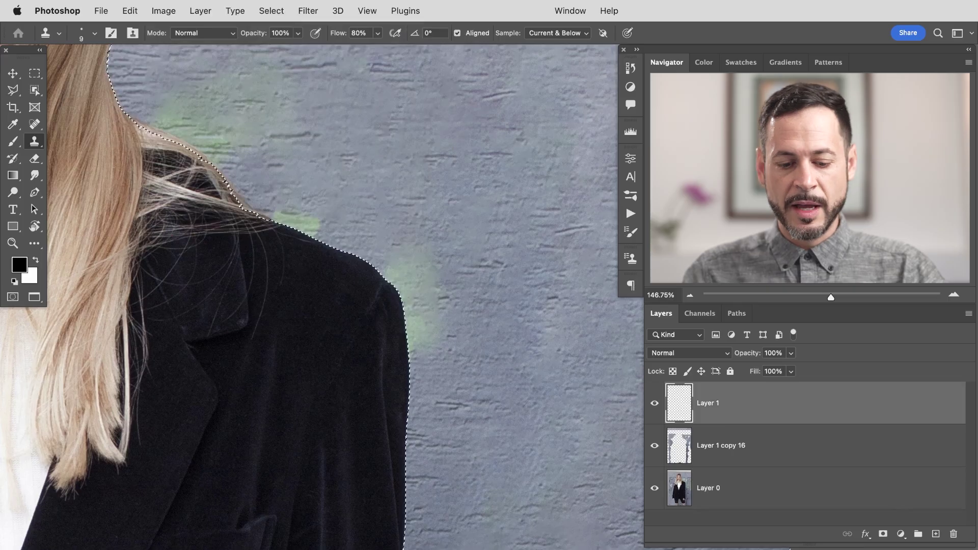
# Try cloning wall texture with a 99 px Clone Stamp over the green patch beside the shoulder.
pyautogui.moveTo(487, 329); pyautogui.dragTo(523, 329)
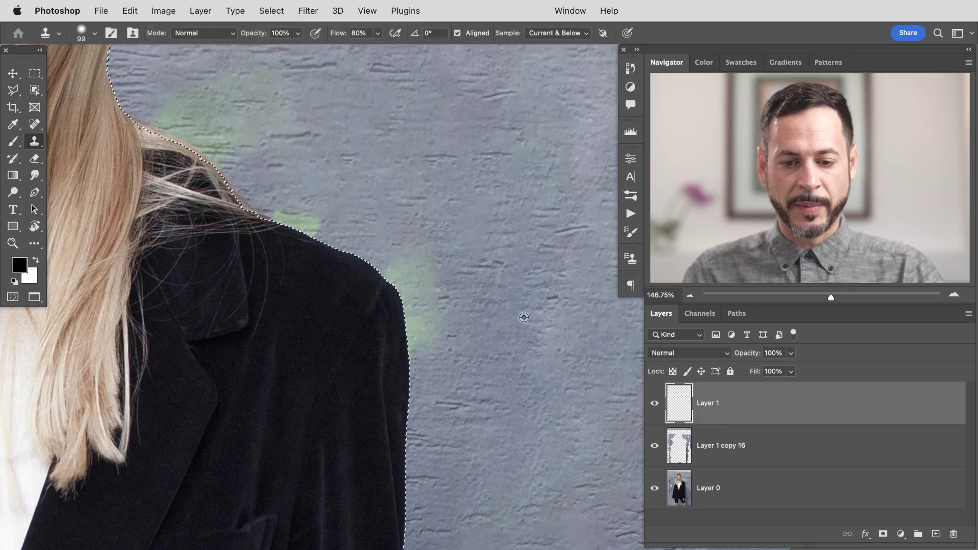
pyautogui.keyDown('alt'); pyautogui.click(489, 317); pyautogui.keyUp('alt')
pyautogui.moveTo(408, 342)
pyautogui.mouseDown()
pyautogui.moveTo(399, 272)
pyautogui.moveTo(372, 268)
pyautogui.mouseUp()
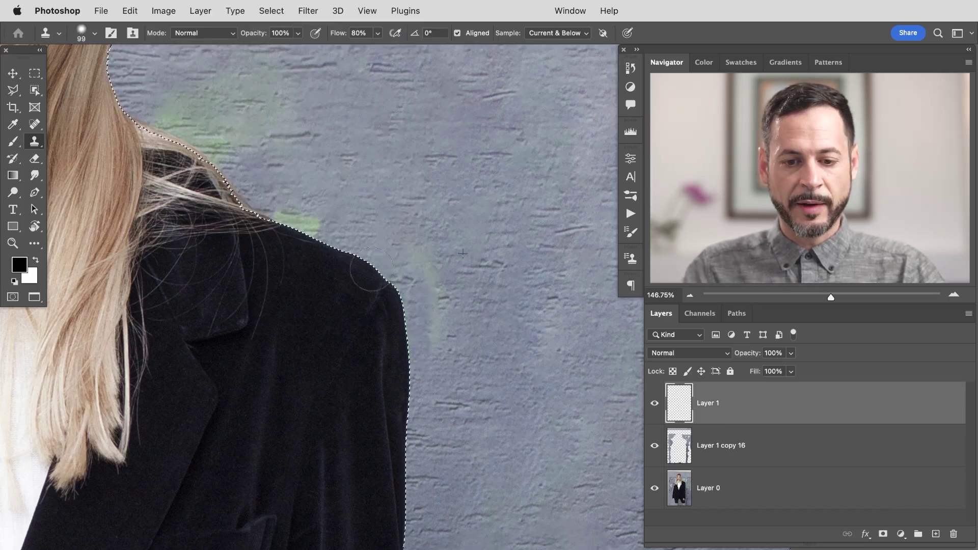
pyautogui.press('super+z')
# Create a new layer above Layer 1 and set the Brush tool's foreground colour to red.
pyautogui.moveTo(494, 332); pyautogui.dragTo(432, 335)
pyautogui.press('alt+shift+super+n')
pyautogui.press('b')
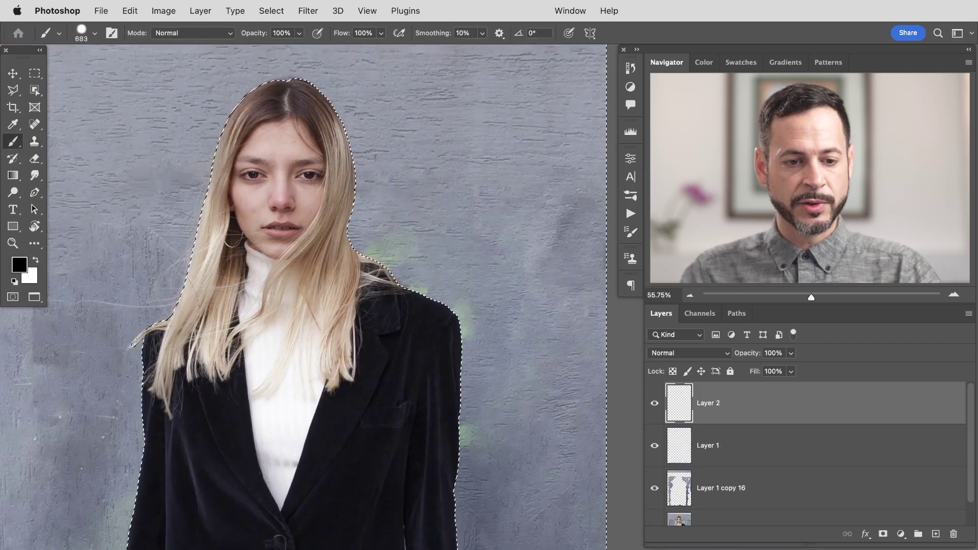
pyautogui.click(17, 267)
pyautogui.click(542, 326)
pyautogui.click(673, 313)
# Paint red strokes across the woman and the wall to test the inverted selection, and clear the strokes again.
pyautogui.moveTo(436, 247); pyautogui.dragTo(407, 419)
pyautogui.moveTo(428, 285); pyautogui.dragTo(334, 270)
pyautogui.moveTo(127, 207); pyautogui.dragTo(466, 138)
pyautogui.moveTo(81, 262); pyautogui.dragTo(491, 171)
pyautogui.moveTo(74, 326)
pyautogui.mouseDown()
pyautogui.moveTo(433, 230)
pyautogui.moveTo(562, 214)
pyautogui.mouseUp()
pyautogui.moveTo(74, 383); pyautogui.dragTo(568, 260)
pyautogui.moveTo(76, 429)
pyautogui.mouseDown()
pyautogui.moveTo(482, 319)
pyautogui.moveTo(525, 322)
pyautogui.mouseUp()
pyautogui.moveTo(132, 455); pyautogui.dragTo(504, 375)
pyautogui.moveTo(89, 525); pyautogui.dragTo(487, 419)
pyautogui.moveTo(153, 545); pyautogui.dragTo(478, 472)
pyautogui.moveTo(213, 548); pyautogui.dragTo(466, 512)
pyautogui.press('BackSpace')
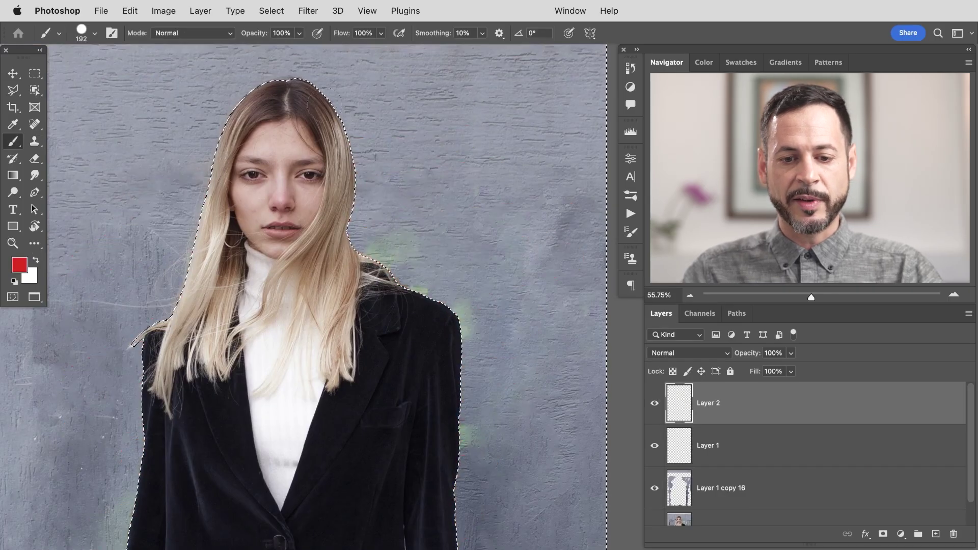
# Clone wall texture on Layer 2 over the green patches beside the jacket's shoulder and upper arm.
pyautogui.moveTo(429, 288)
pyautogui.mouseDown()
pyautogui.moveTo(491, 265)
pyautogui.moveTo(405, 303)
pyautogui.mouseUp()
pyautogui.press('s')
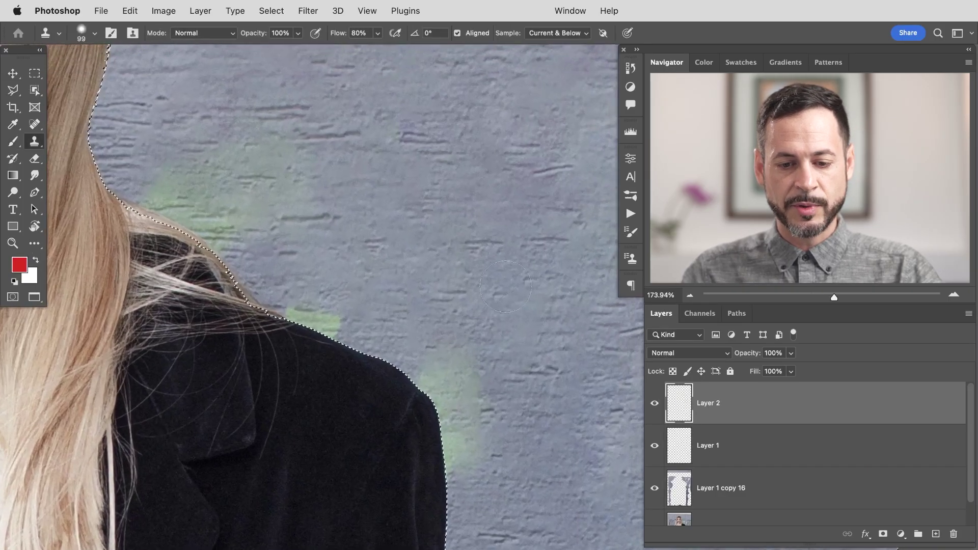
pyautogui.scroll(-3, 425, 362)
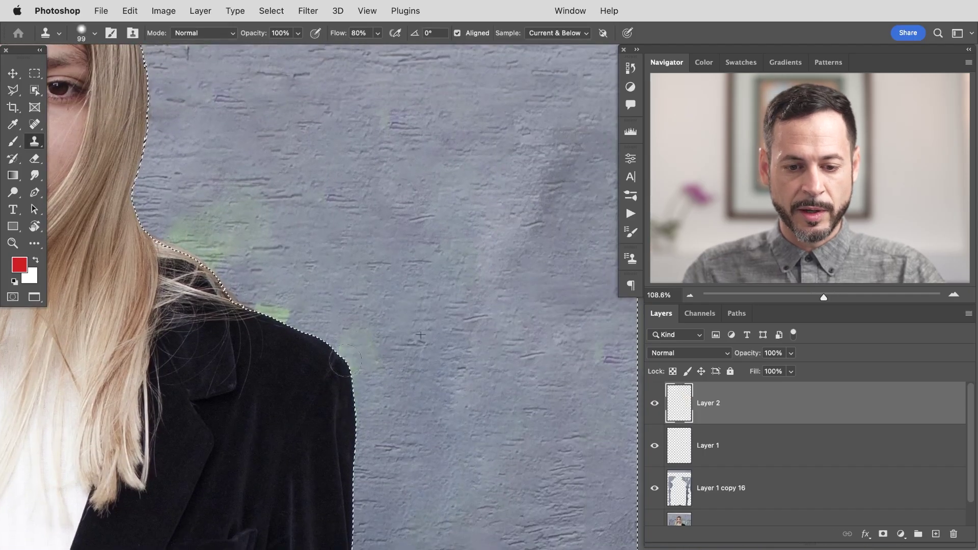
pyautogui.moveTo(387, 515); pyautogui.dragTo(395, 341)
pyautogui.keyDown('alt'); pyautogui.click(384, 496); pyautogui.keyUp('alt')
pyautogui.moveTo(387, 423)
pyautogui.mouseDown()
pyautogui.moveTo(361, 421)
pyautogui.moveTo(361, 431)
pyautogui.moveTo(393, 430)
pyautogui.moveTo(360, 437)
pyautogui.moveTo(380, 424)
pyautogui.mouseUp()
pyautogui.press('super+z')
pyautogui.keyDown('alt'); pyautogui.click(400, 344); pyautogui.keyUp('alt')
pyautogui.keyDown('alt'); pyautogui.click(413, 458); pyautogui.keyUp('alt')
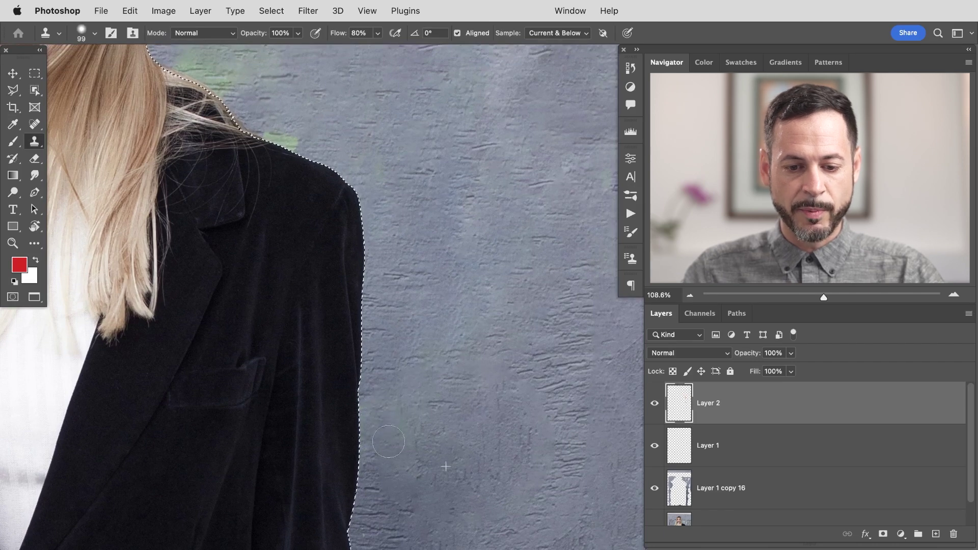
# Clone wall texture over the green patches between the hair and shoulder, and hide the selection edges to check the blend.
pyautogui.moveTo(368, 366); pyautogui.dragTo(428, 504)
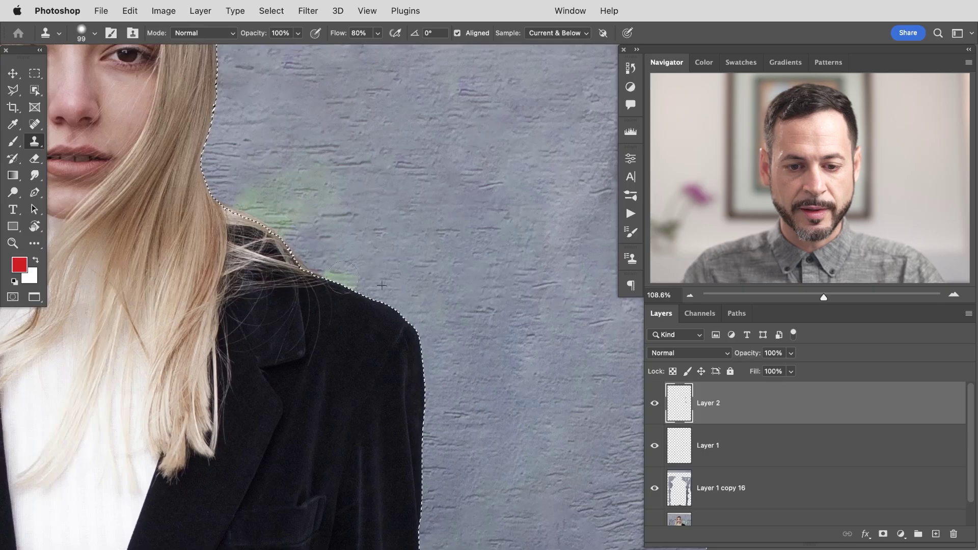
pyautogui.keyDown('alt'); pyautogui.click(376, 261); pyautogui.keyUp('alt')
pyautogui.moveTo(313, 274)
pyautogui.mouseDown()
pyautogui.moveTo(330, 272)
pyautogui.moveTo(414, 323)
pyautogui.moveTo(405, 327)
pyautogui.mouseUp()
pyautogui.moveTo(316, 257); pyautogui.dragTo(381, 350)
pyautogui.moveTo(396, 300); pyautogui.dragTo(366, 289)
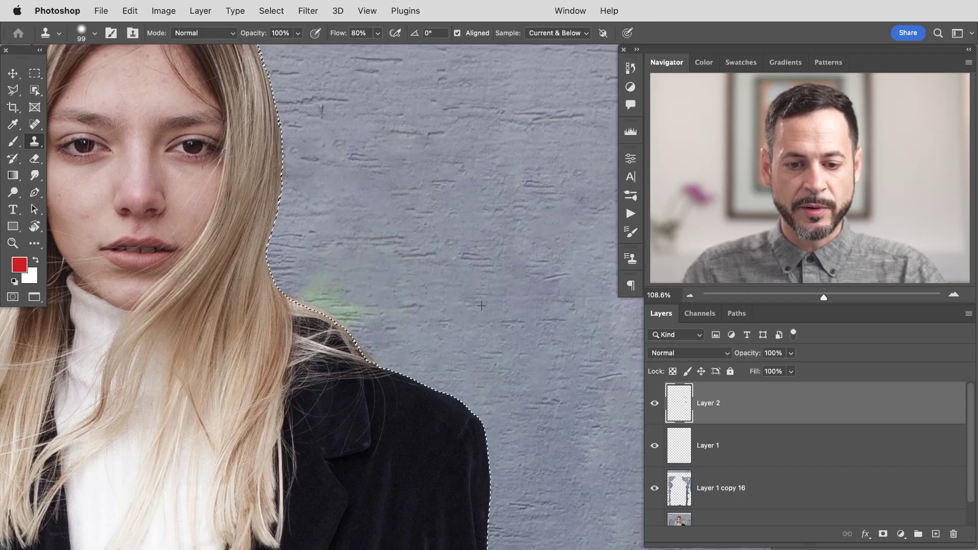
pyautogui.moveTo(410, 290); pyautogui.dragTo(353, 308)
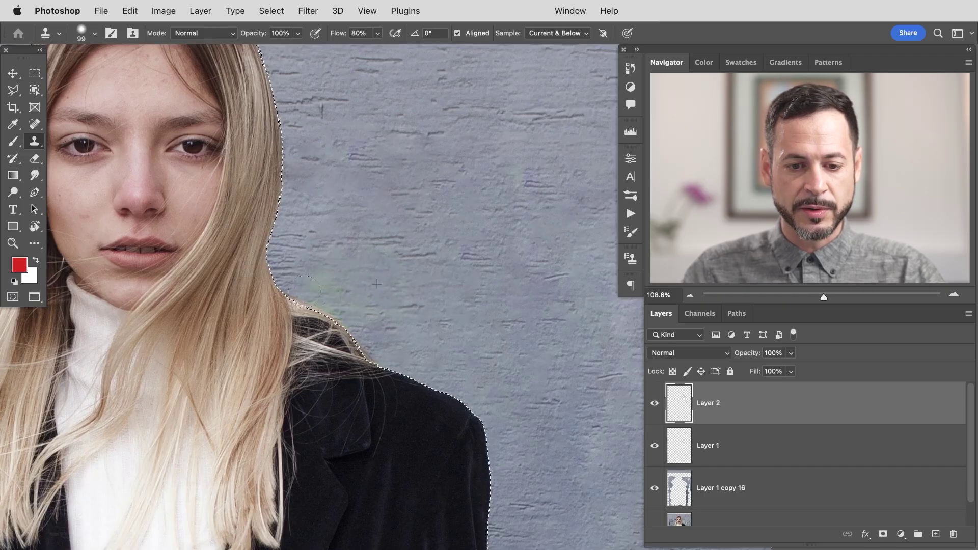
pyautogui.press('super+h')
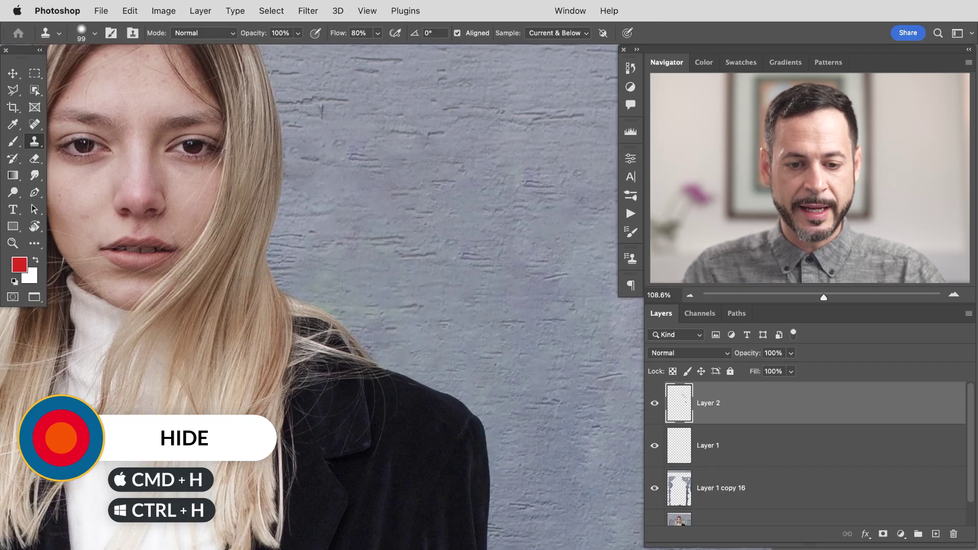
pyautogui.keyDown('alt'); pyautogui.click(411, 333); pyautogui.keyUp('alt')
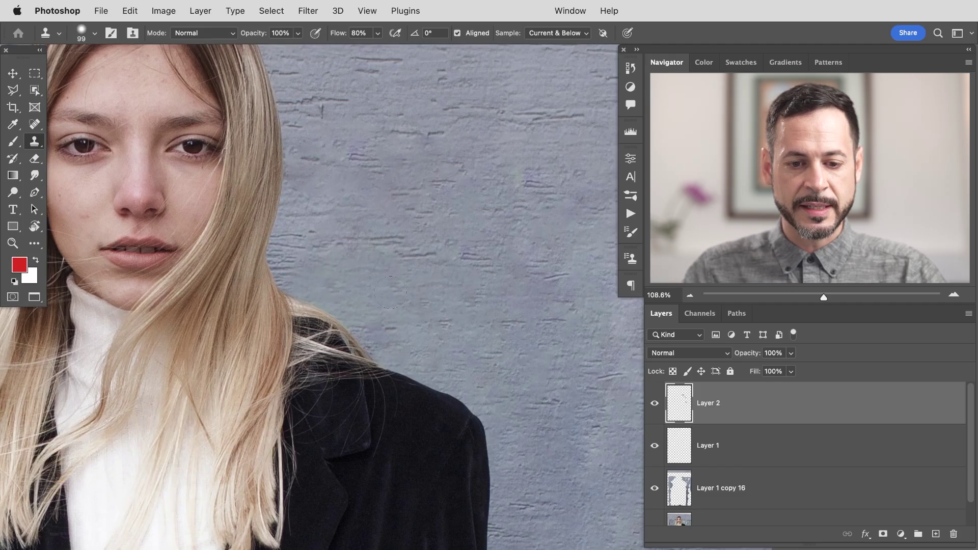
# On a new layer above Layer 2, paint the wall's sampled grey-blue over the green patch beside the sleeve on the image's left.
pyautogui.press('h')
pyautogui.moveTo(346, 291); pyautogui.dragTo(423, 290)
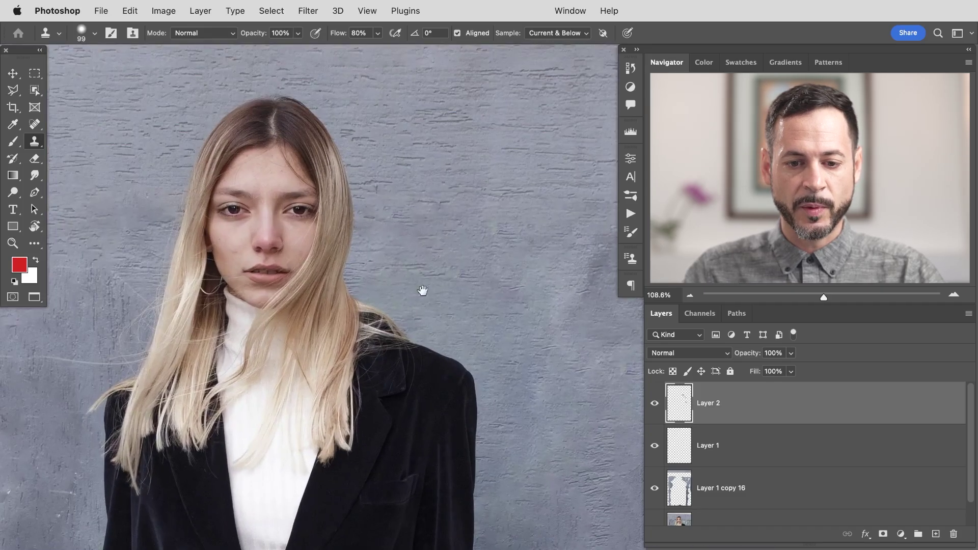
pyautogui.moveTo(511, 300); pyautogui.dragTo(432, 279)
pyautogui.moveTo(359, 372); pyautogui.dragTo(364, 241)
pyautogui.moveTo(214, 341)
pyautogui.mouseDown()
pyautogui.moveTo(244, 335)
pyautogui.moveTo(234, 331)
pyautogui.mouseUp()
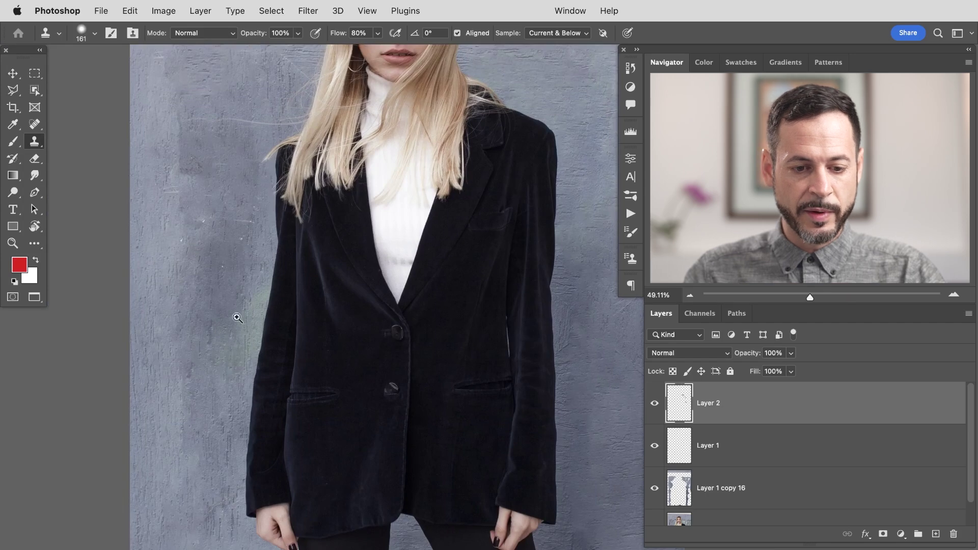
pyautogui.moveTo(231, 337); pyautogui.dragTo(268, 332)
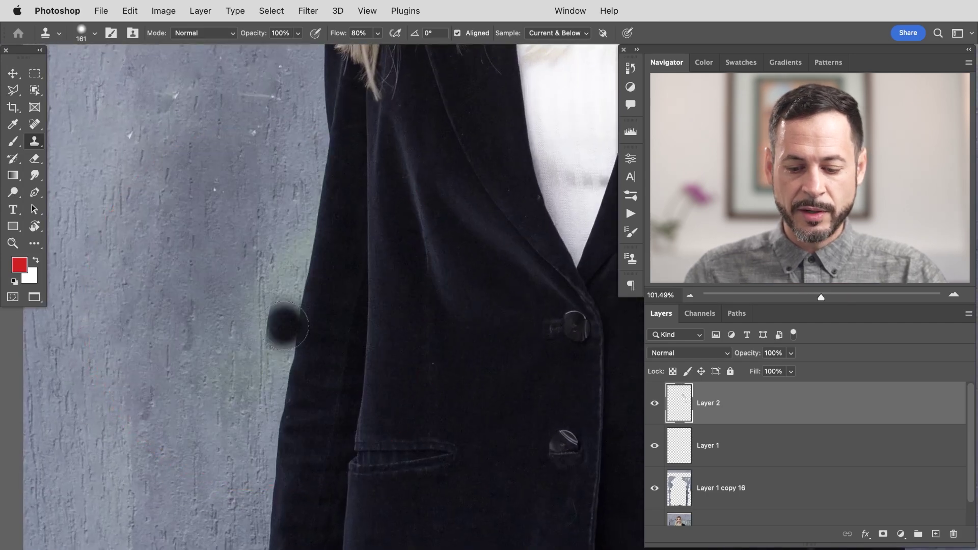
pyautogui.press('super+shift+alt+n')
pyautogui.press('b')
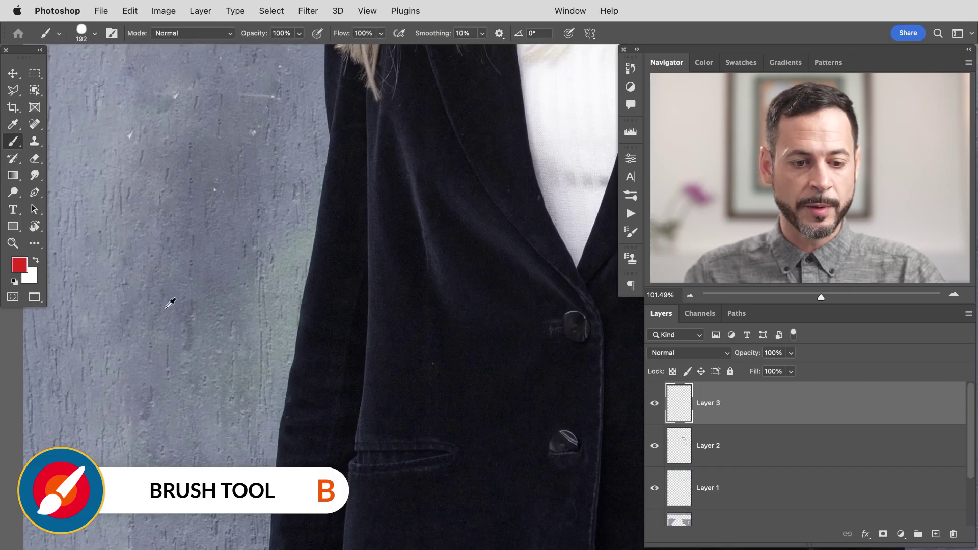
pyautogui.keyDown('alt'); pyautogui.moveTo(170, 304); pyautogui.dragTo(124, 323); pyautogui.keyUp('alt')
pyautogui.moveTo(214, 336)
pyautogui.mouseDown()
pyautogui.moveTo(284, 273)
pyautogui.moveTo(261, 383)
pyautogui.moveTo(266, 435)
pyautogui.moveTo(226, 313)
pyautogui.mouseUp()
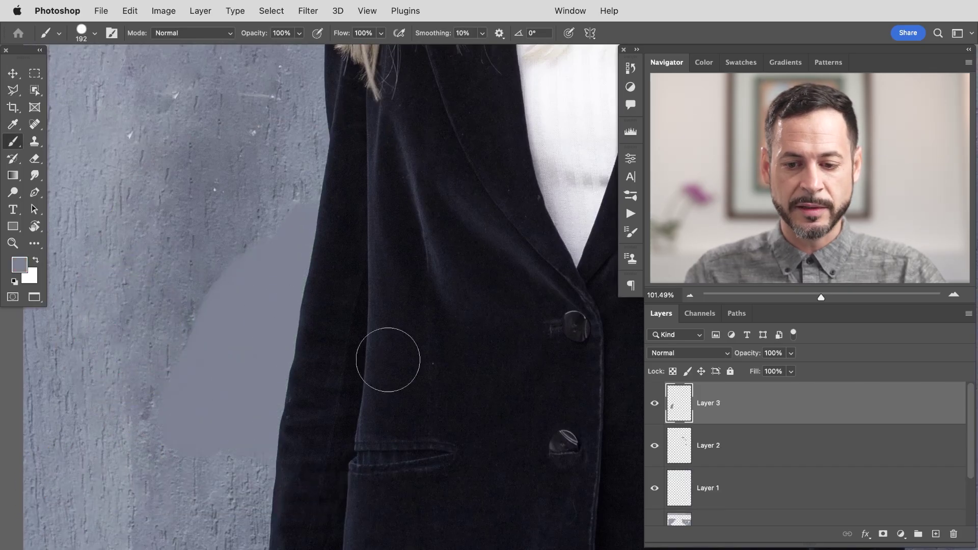
# Set Layer 3's blend mode to Color, and toggle the layer's visibility to compare the wall beside the sleeve.
pyautogui.click(683, 352)
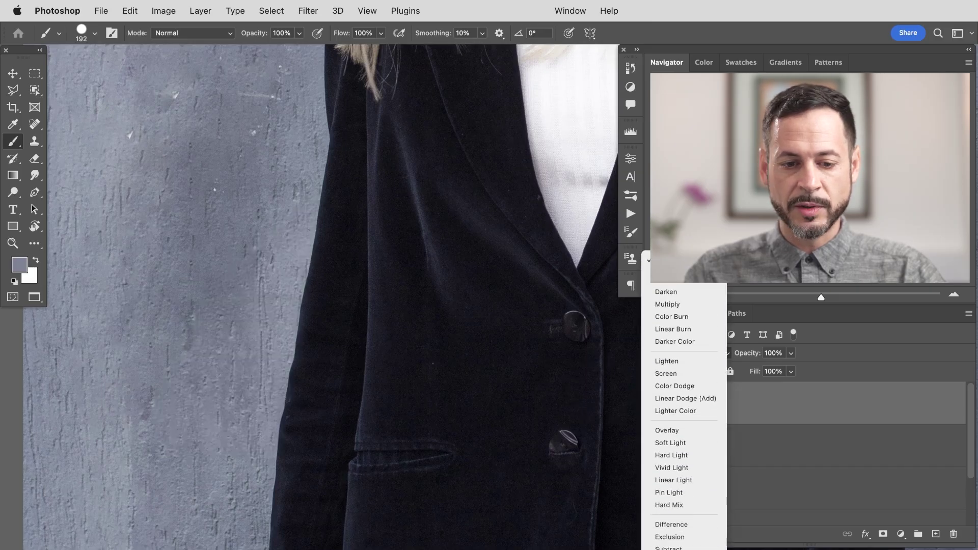
pyautogui.click(665, 549)
pyautogui.click(655, 403)
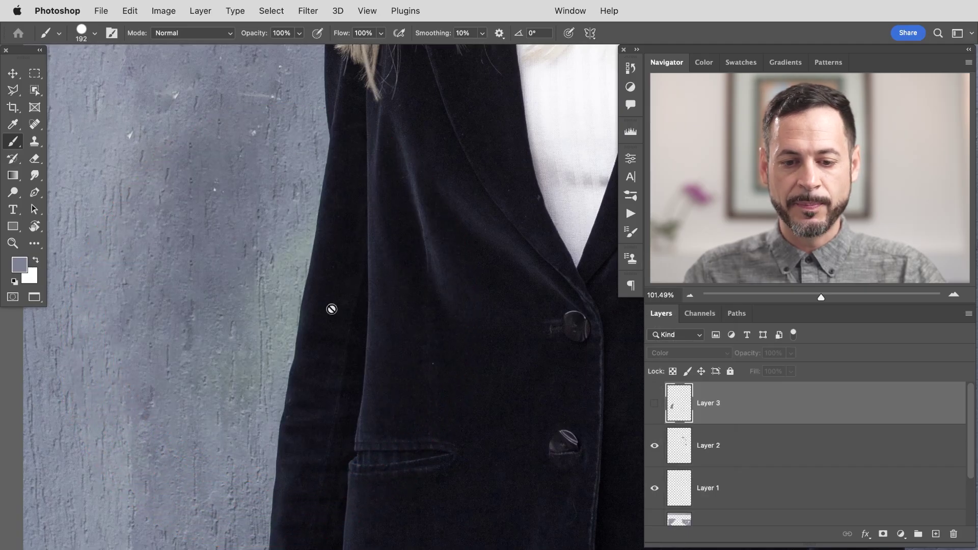
pyautogui.click(655, 404)
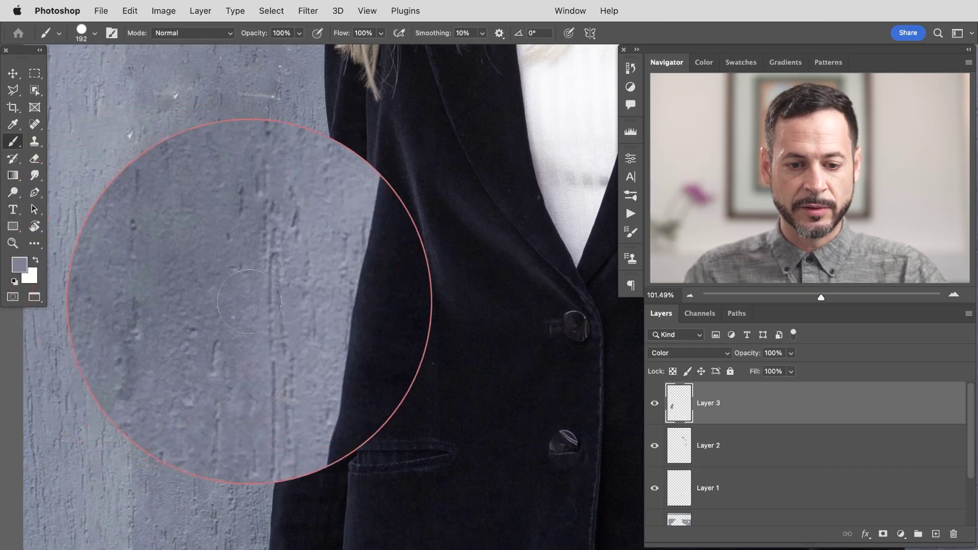
# Switch Layer 3 to Normal to inspect the flat paint with its visibility toggled, and return the blend mode to Color.
pyautogui.click(679, 354)
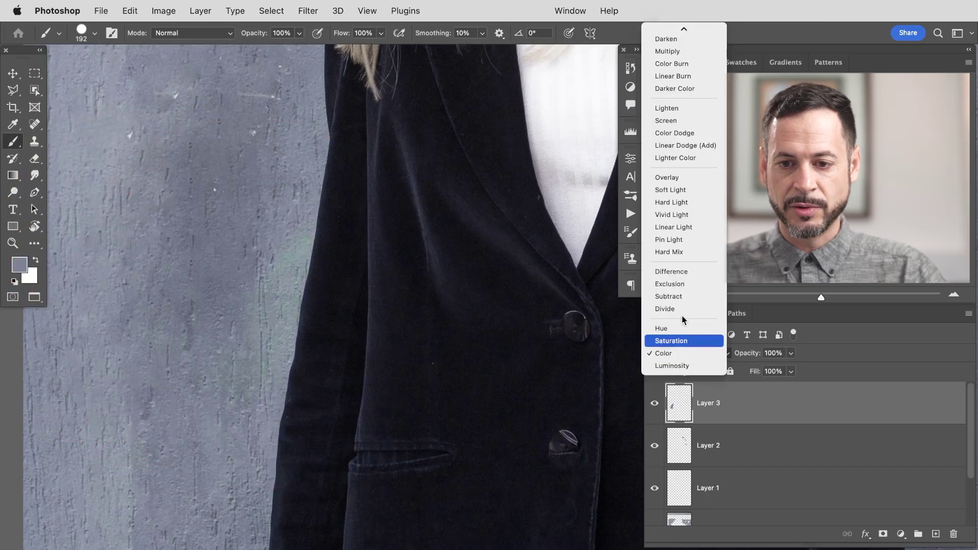
pyautogui.click(683, 34)
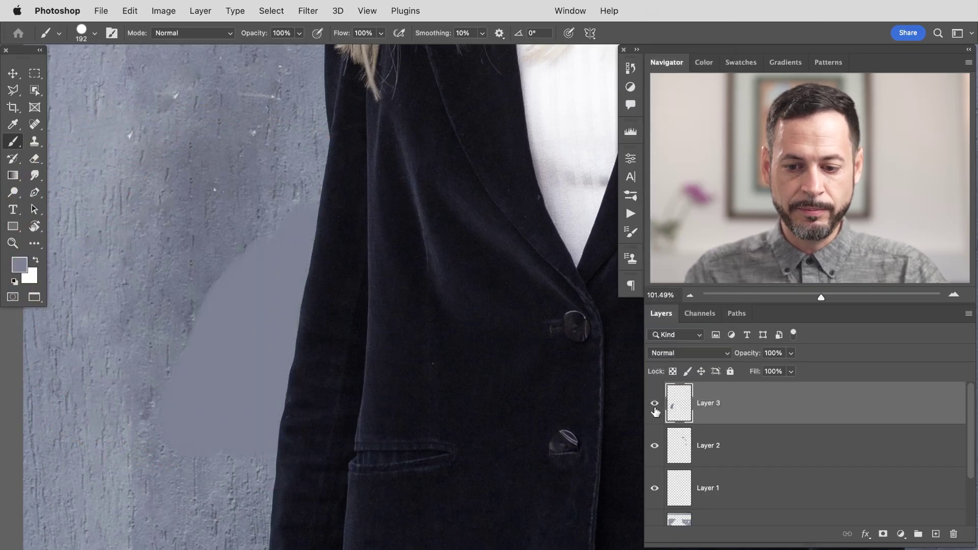
pyautogui.click(656, 405)
pyautogui.click(655, 403)
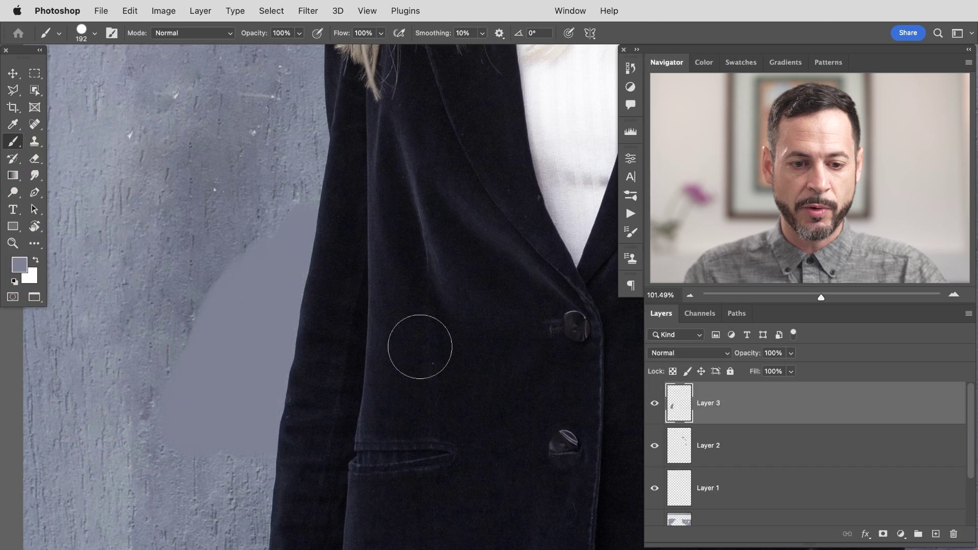
pyautogui.click(718, 356)
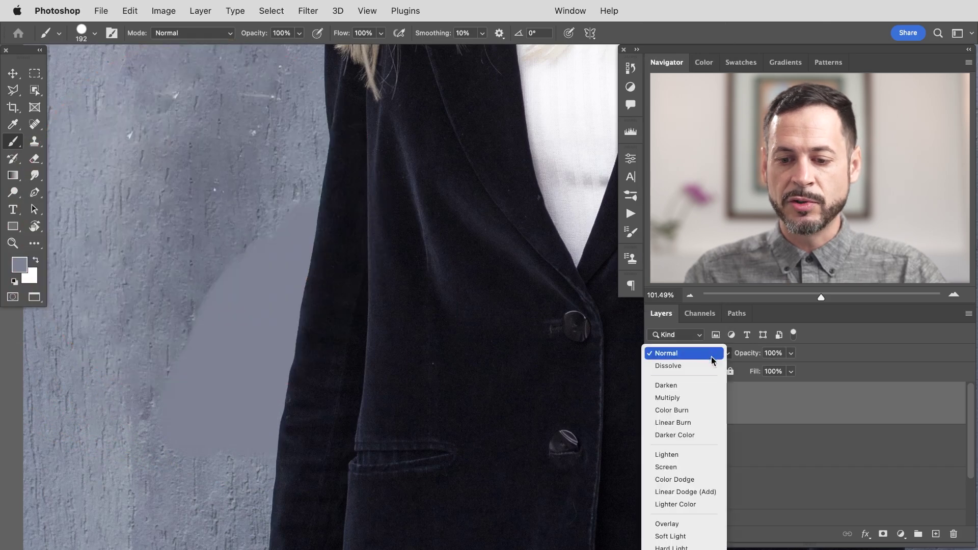
pyautogui.click(663, 548)
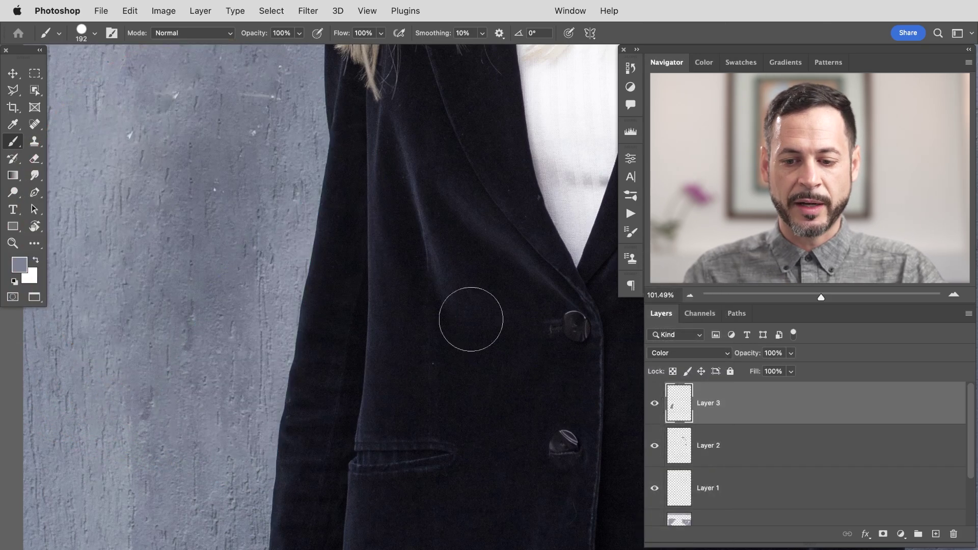
# Add a new layer above Layer 3 and activate the Healing Brush Tool.
pyautogui.click(935, 534)
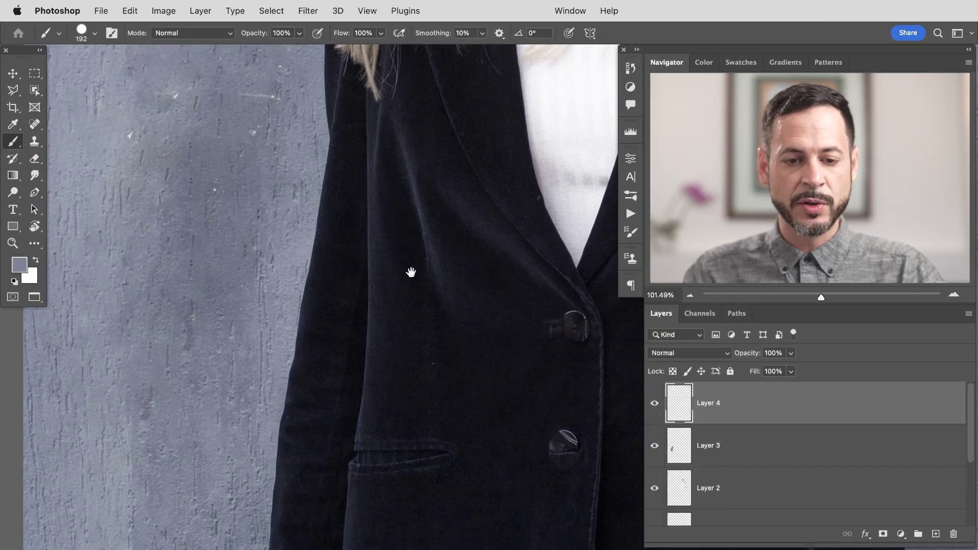
pyautogui.scroll(-3, 461, 283)
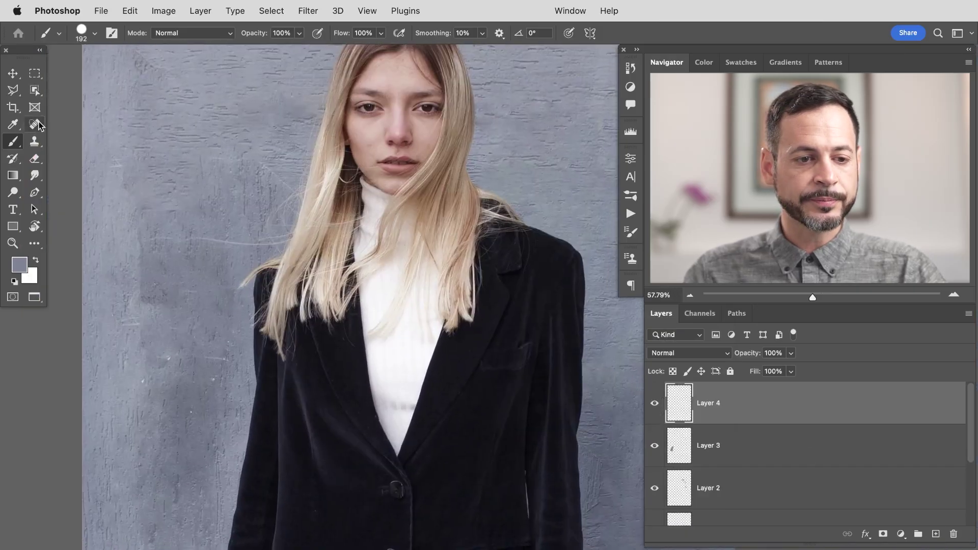
pyautogui.click(35, 124)
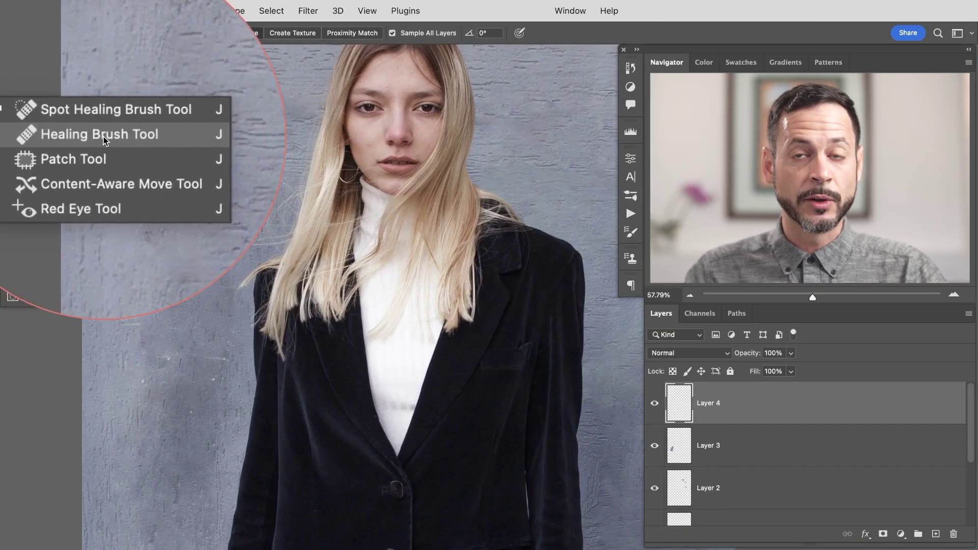
pyautogui.click(70, 135)
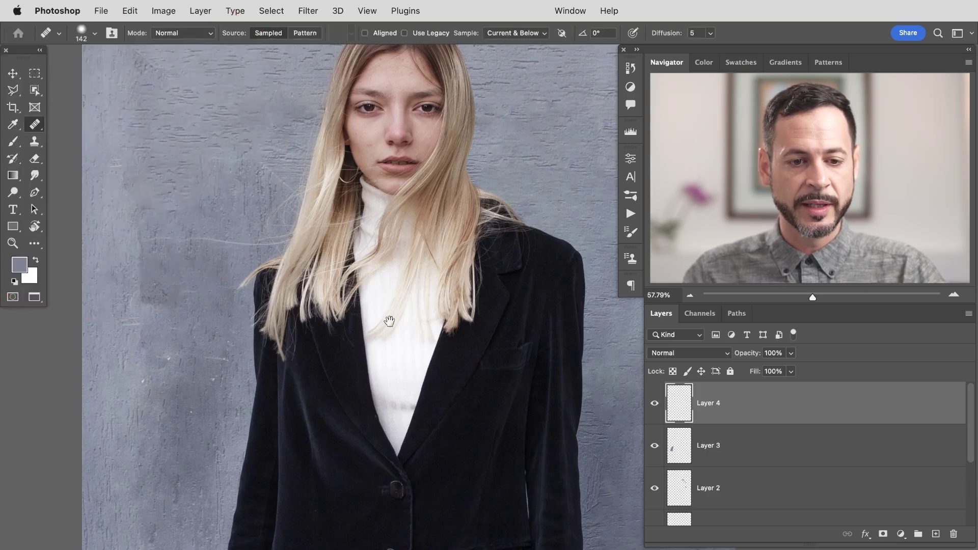
# Heal the repeated texture marks on the wall beside the woman's hair with a 70-pixel Healing Brush, and undo the last stroke.
pyautogui.moveTo(397, 331); pyautogui.dragTo(219, 434)
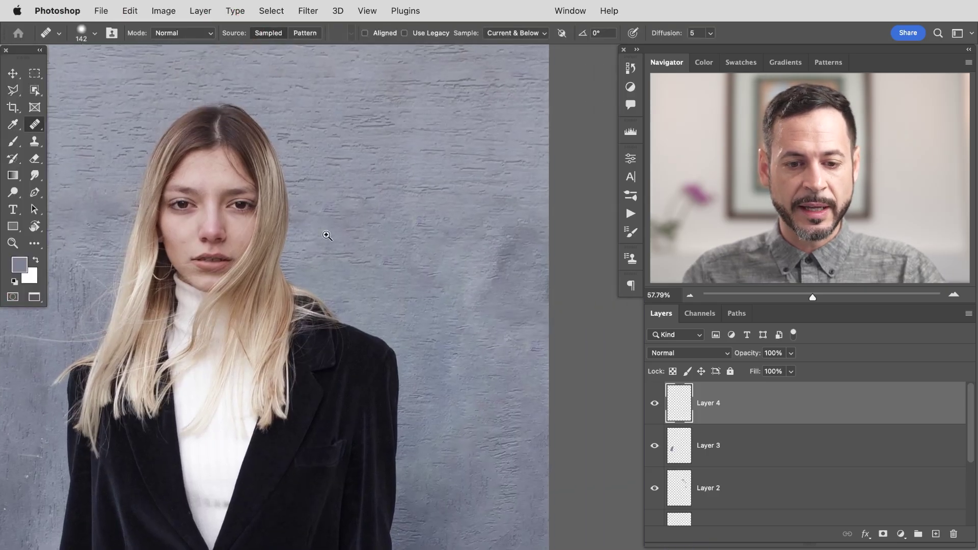
pyautogui.moveTo(327, 236); pyautogui.dragTo(384, 212)
pyautogui.moveTo(286, 191); pyautogui.dragTo(275, 246)
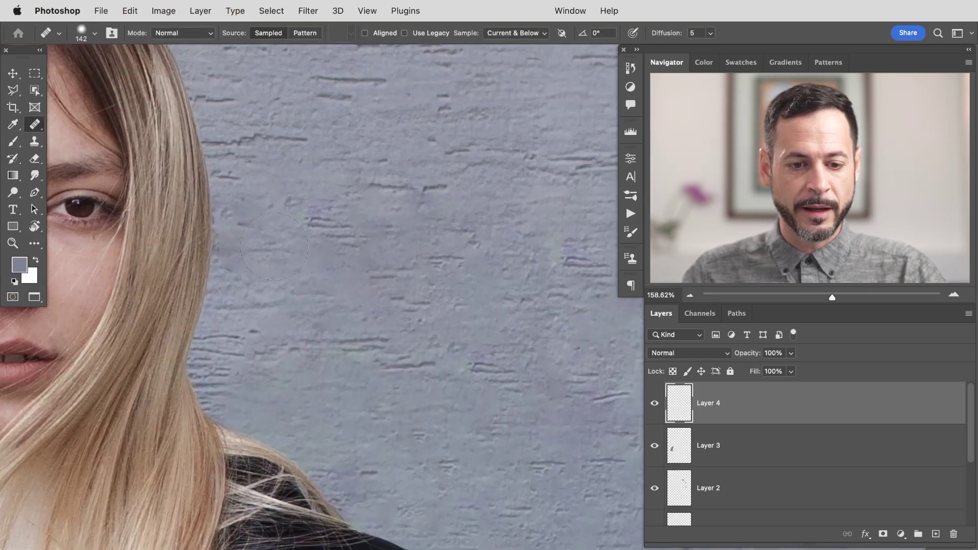
pyautogui.rightClick(303, 255)
pyautogui.press('Escape')
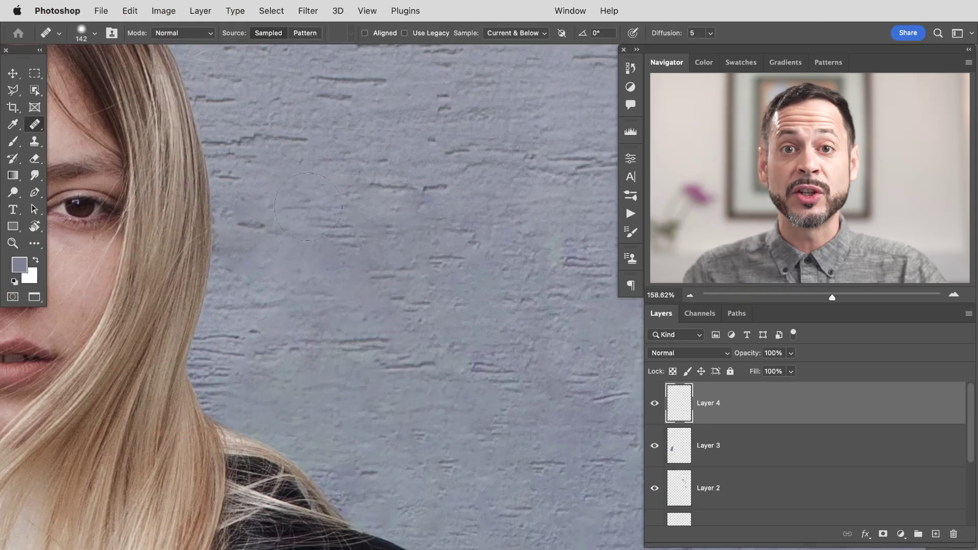
pyautogui.moveTo(323, 247); pyautogui.dragTo(286, 252)
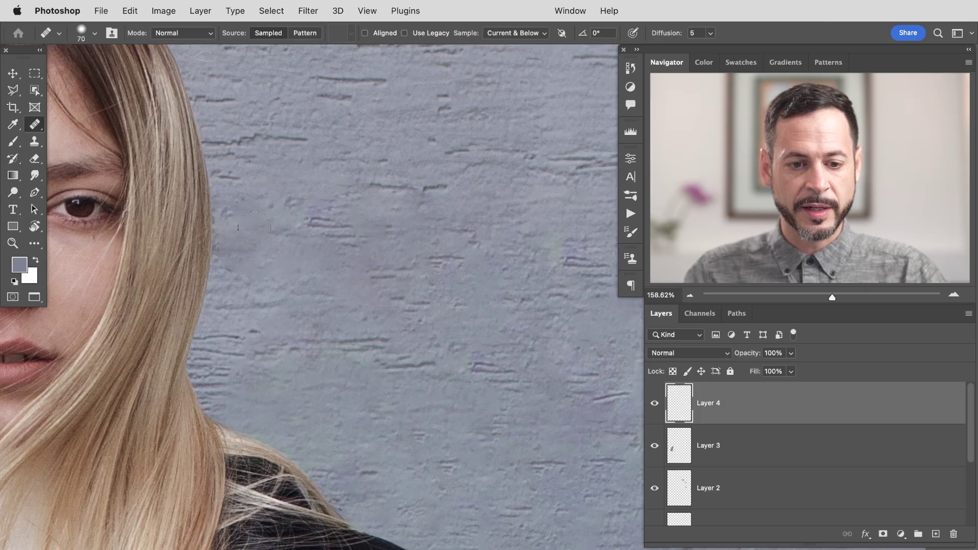
pyautogui.moveTo(407, 261); pyautogui.dragTo(386, 290)
pyautogui.moveTo(426, 320); pyautogui.dragTo(316, 233)
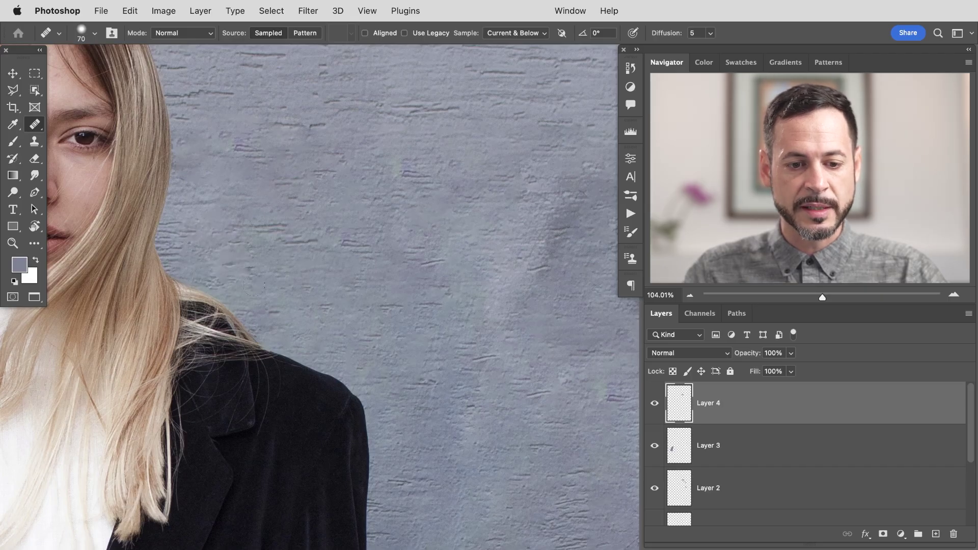
pyautogui.press('super+z')
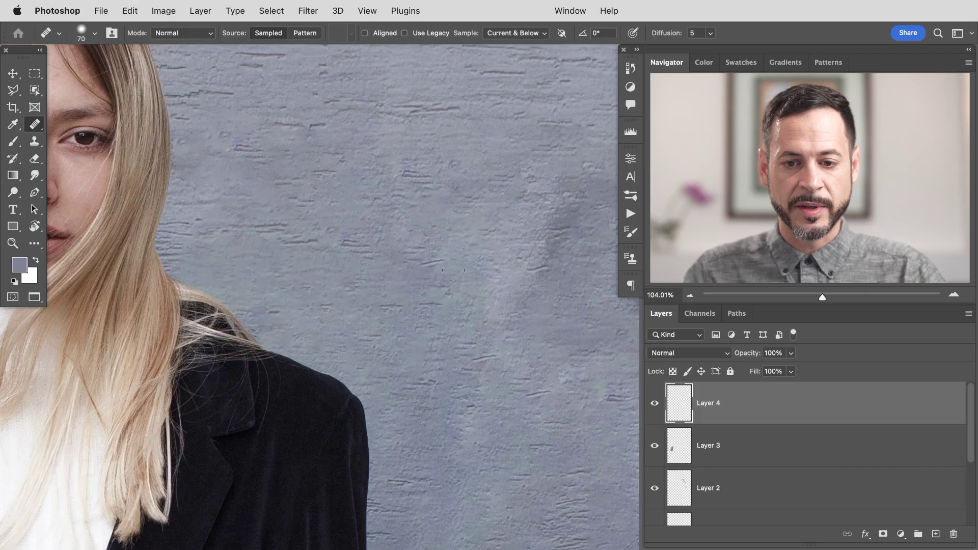
# Compare the wall beside the hair with Layer 4 hidden and shown, and check the retouching across the whole portrait.
pyautogui.scroll(3, 454, 270)
pyautogui.scroll(2, 420, 101)
pyautogui.hscroll(-2, 420, 101)
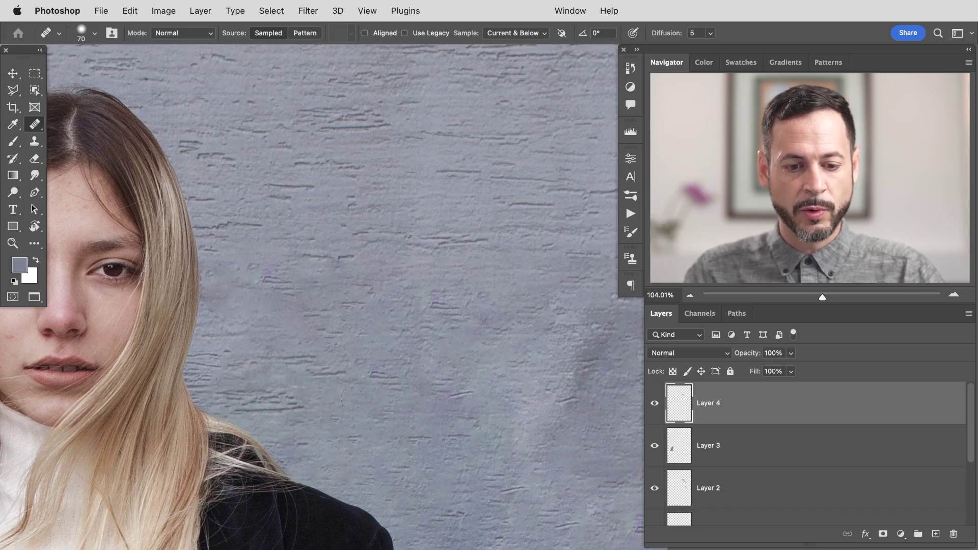
pyautogui.click(655, 403)
pyautogui.click(654, 403)
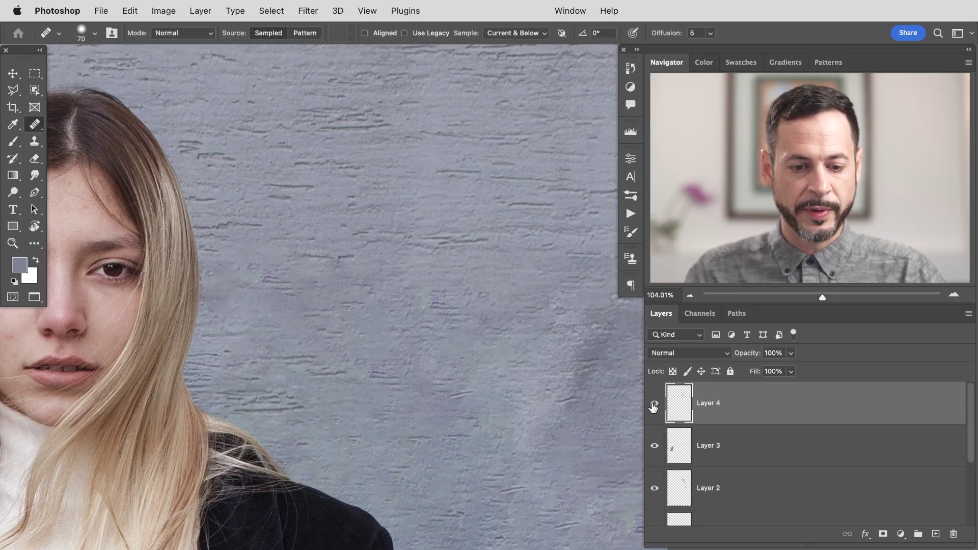
pyautogui.click(654, 403)
pyautogui.click(655, 403)
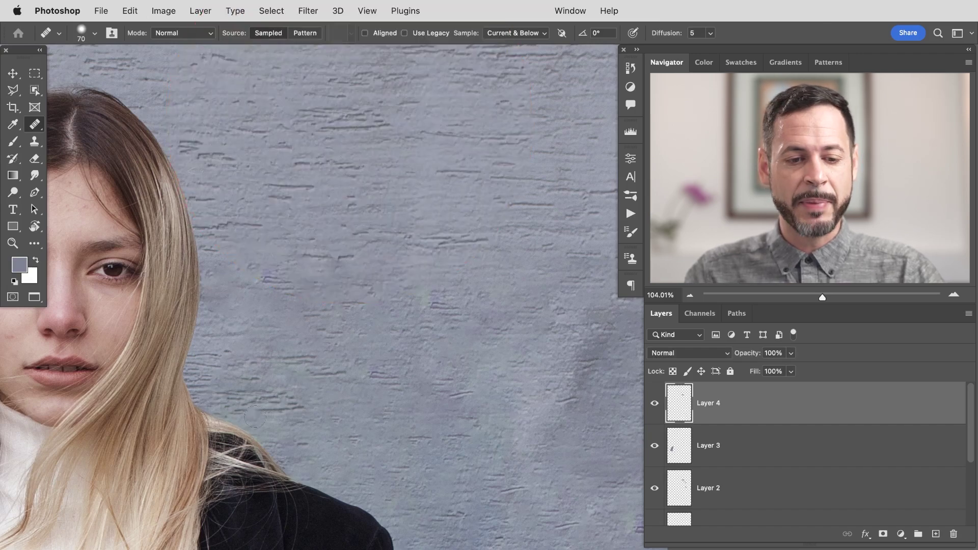
pyautogui.moveTo(361, 400); pyautogui.dragTo(283, 412)
pyautogui.moveTo(284, 465); pyautogui.dragTo(337, 260)
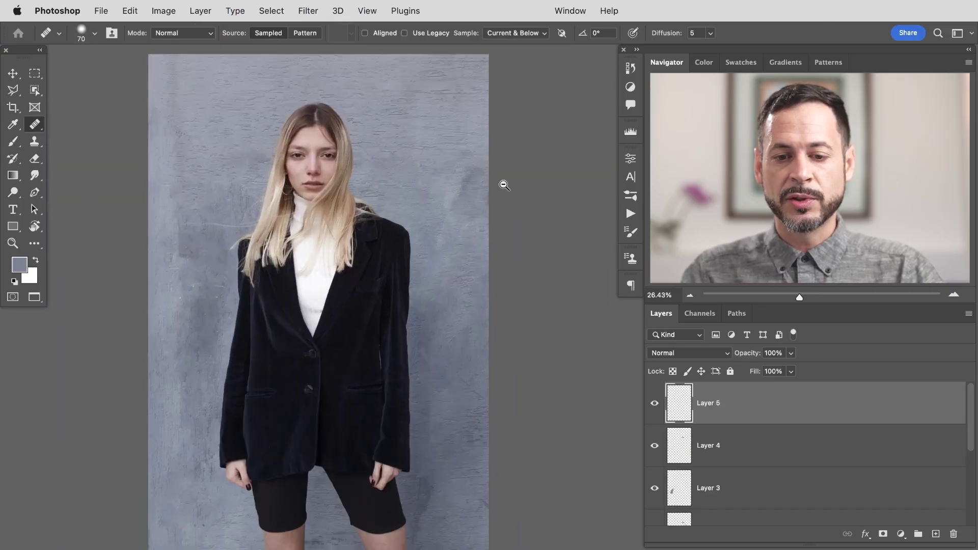
# On a new layer above Layer 4, clone wall texture over the dark patch near the image's right edge with a 301-pixel Clone Stamp.
pyautogui.moveTo(503, 185); pyautogui.dragTo(533, 189)
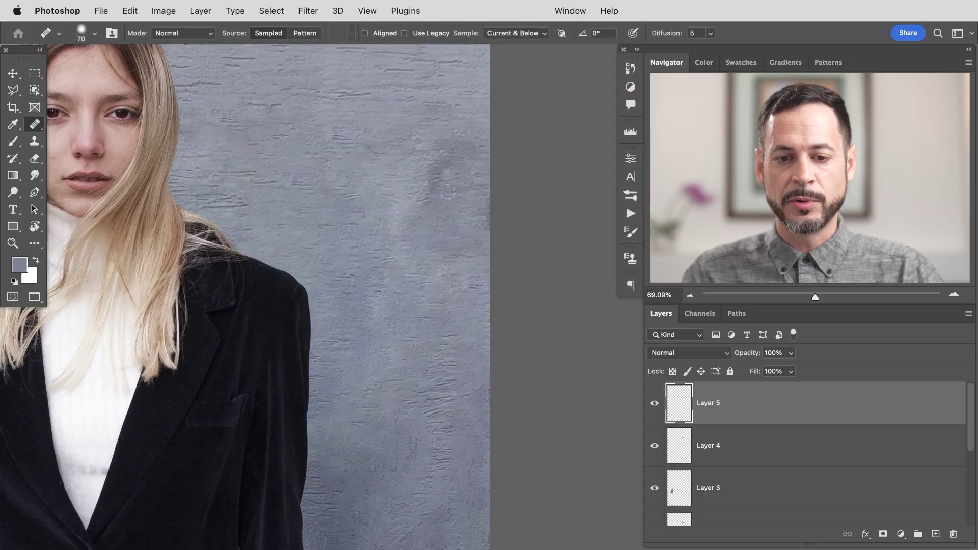
pyautogui.scroll(-1, 425, 220)
pyautogui.press('s')
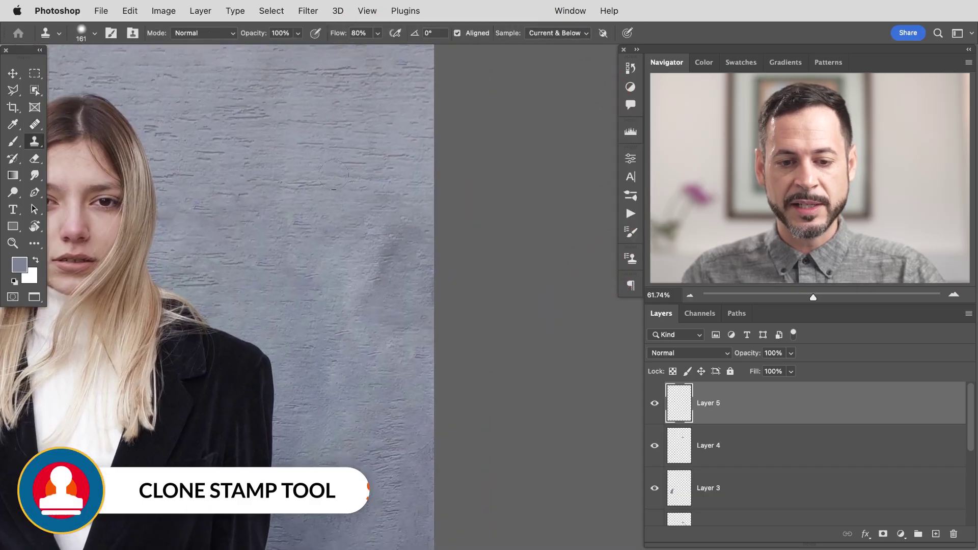
pyautogui.rightClick(323, 215)
pyautogui.press('Escape')
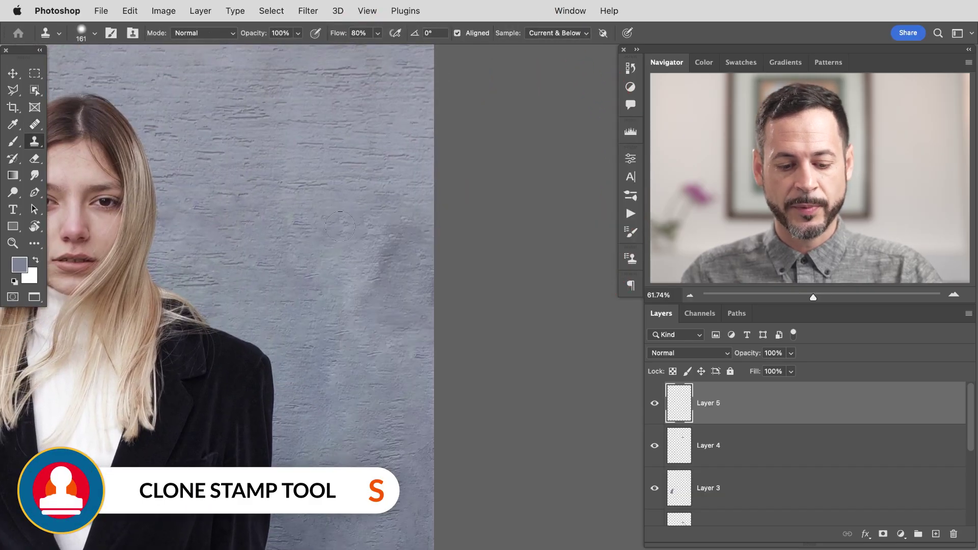
pyautogui.moveTo(335, 201); pyautogui.dragTo(355, 201)
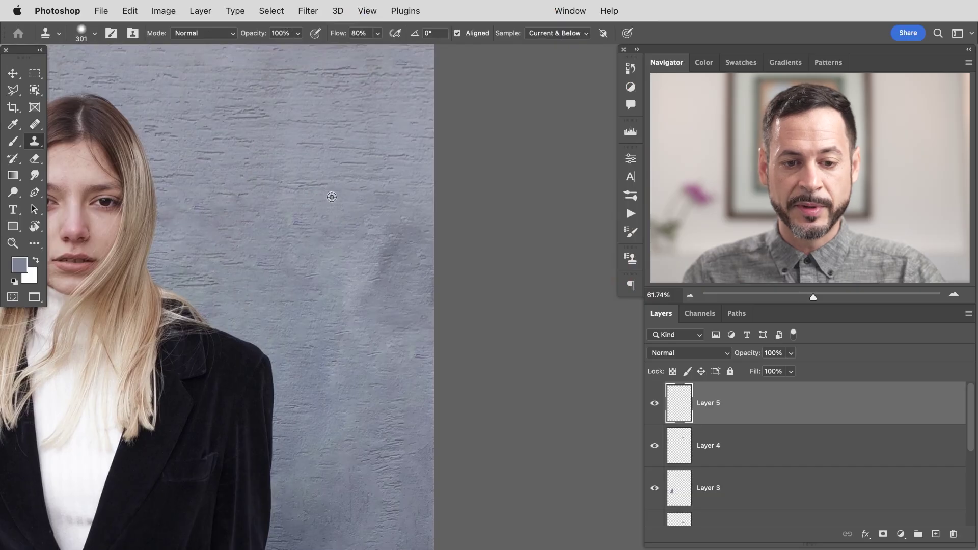
pyautogui.moveTo(348, 235); pyautogui.dragTo(376, 269)
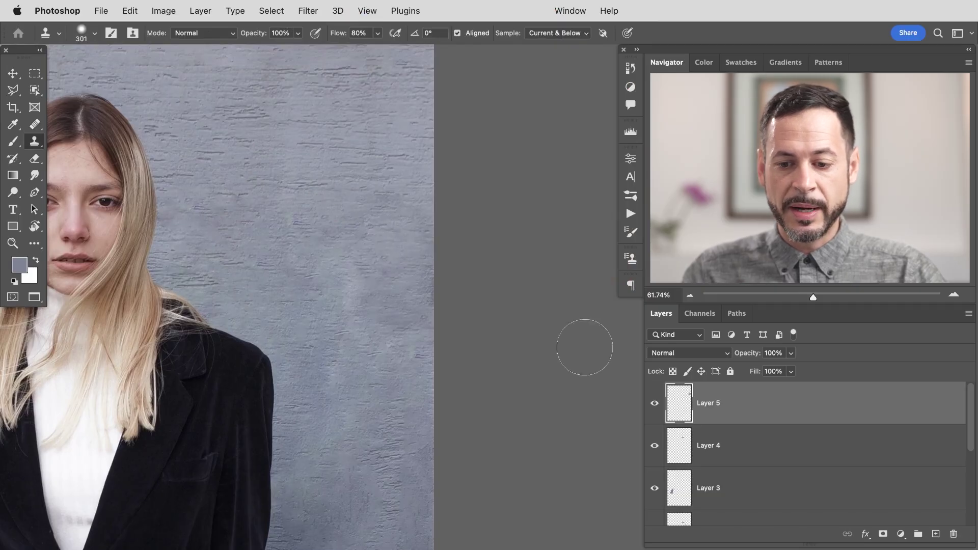
# Set Layer 5's blend mode to Lighten, and toggle the layer's visibility to compare the cloned patch.
pyautogui.click(673, 353)
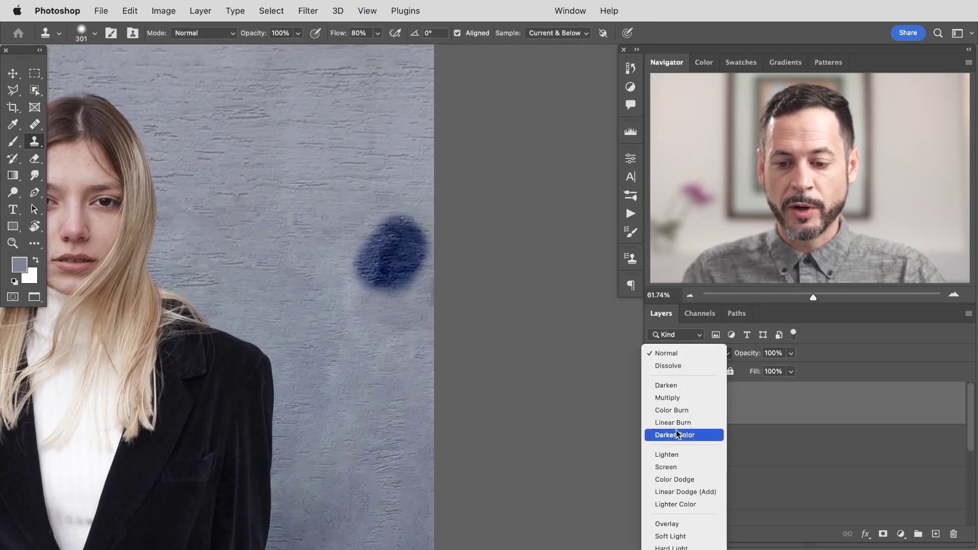
pyautogui.click(669, 455)
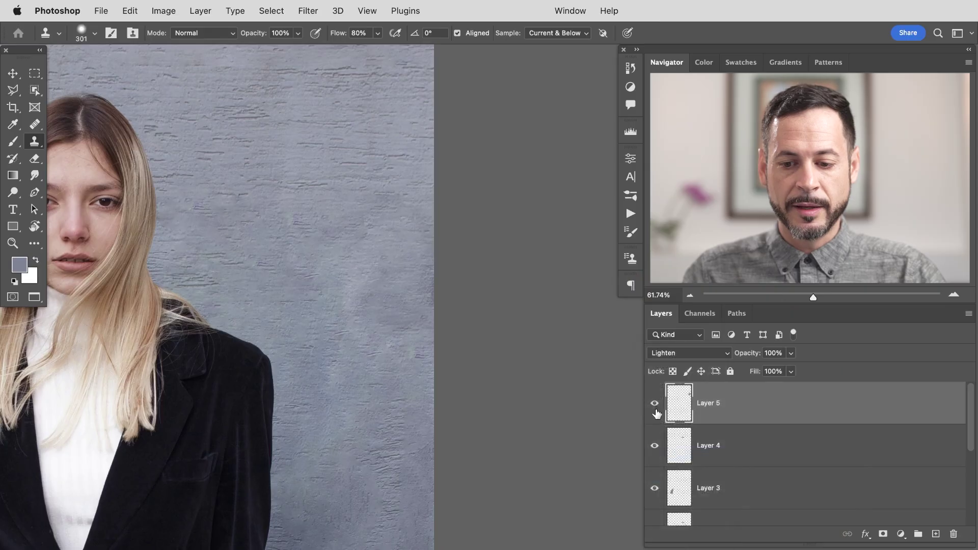
pyautogui.click(654, 403)
pyautogui.click(654, 403)
pyautogui.click(655, 403)
pyautogui.click(654, 403)
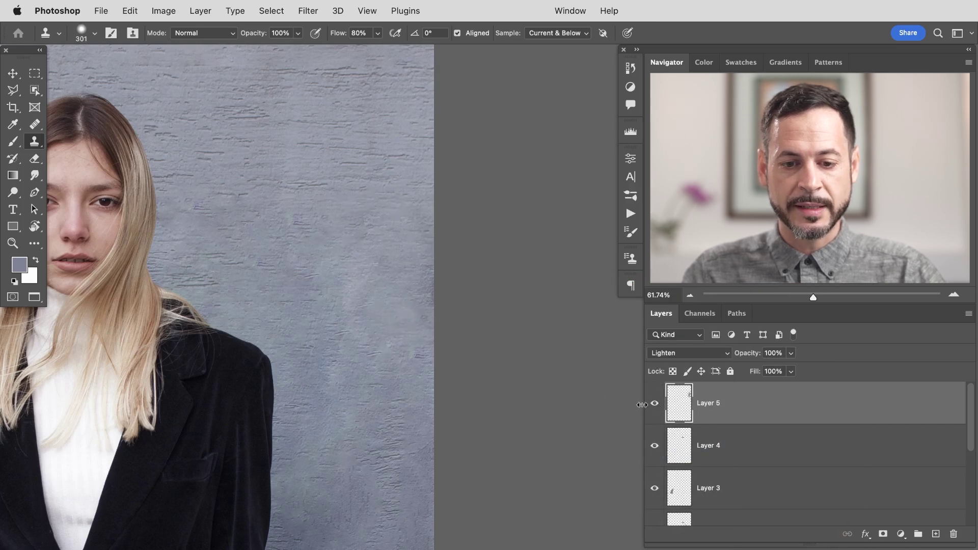
# Clone lighter wall texture on Layer 5 over the dark streak beside the shorts on the image's right, using an enlarged brush.
pyautogui.scroll(-5, 402, 357)
pyautogui.moveTo(409, 310); pyautogui.dragTo(419, 222)
pyautogui.moveTo(412, 421); pyautogui.dragTo(436, 268)
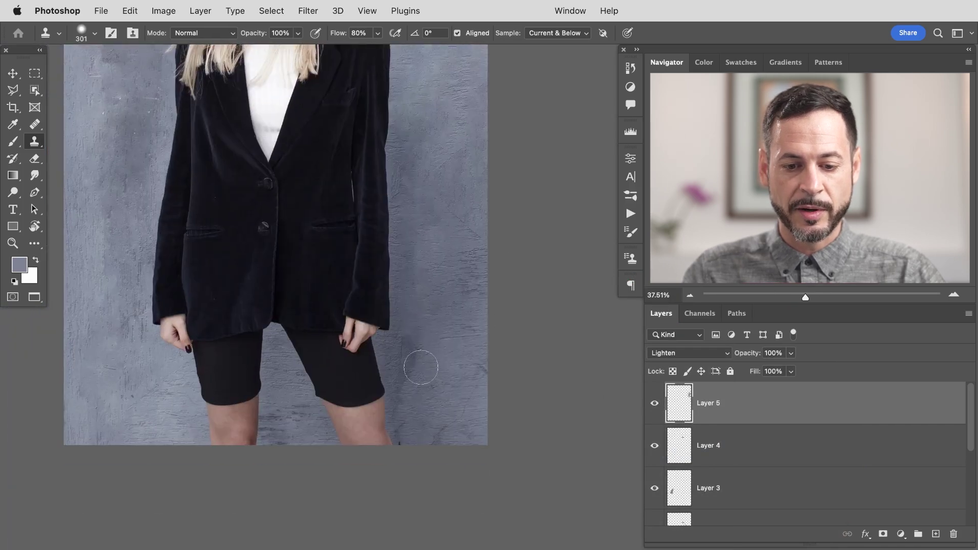
pyautogui.moveTo(415, 383); pyautogui.dragTo(427, 388)
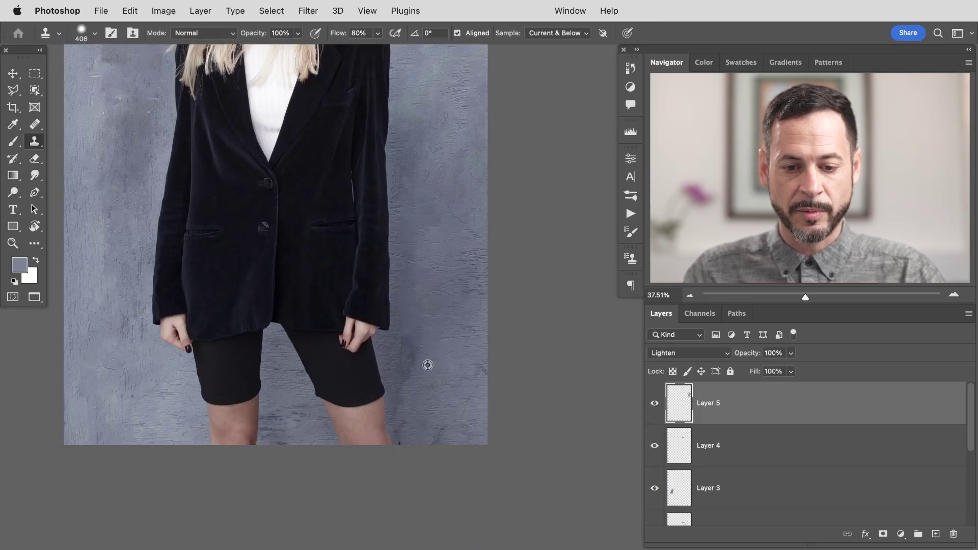
pyautogui.moveTo(409, 346); pyautogui.dragTo(430, 377)
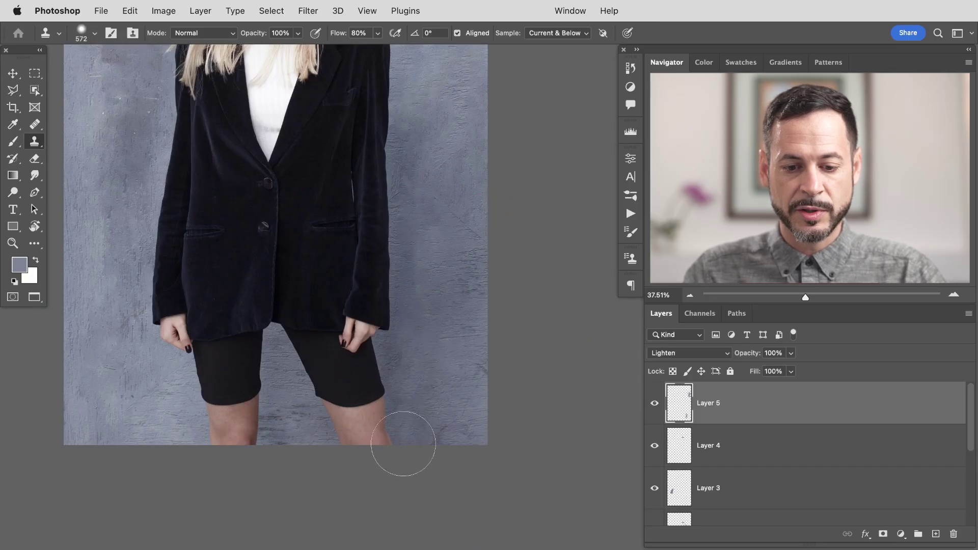
# Clone lighter wall texture over the dark wall areas between and beside the legs with the 572-pixel Clone Stamp.
pyautogui.keyDown('alt'); pyautogui.click(292, 433); pyautogui.keyUp('alt')
pyautogui.moveTo(290, 433)
pyautogui.mouseDown()
pyautogui.moveTo(271, 446)
pyautogui.moveTo(291, 447)
pyautogui.moveTo(278, 437)
pyautogui.mouseUp()
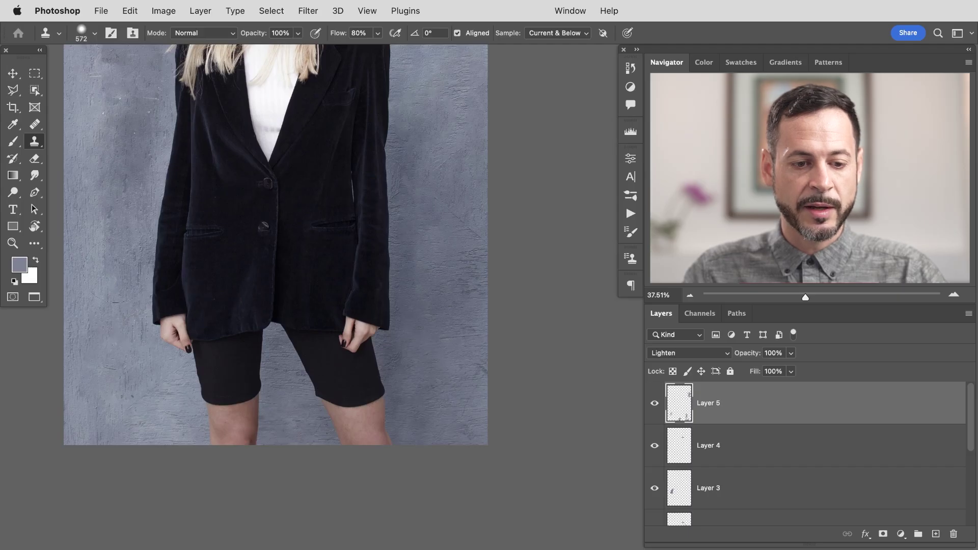
pyautogui.moveTo(136, 303); pyautogui.dragTo(214, 442)
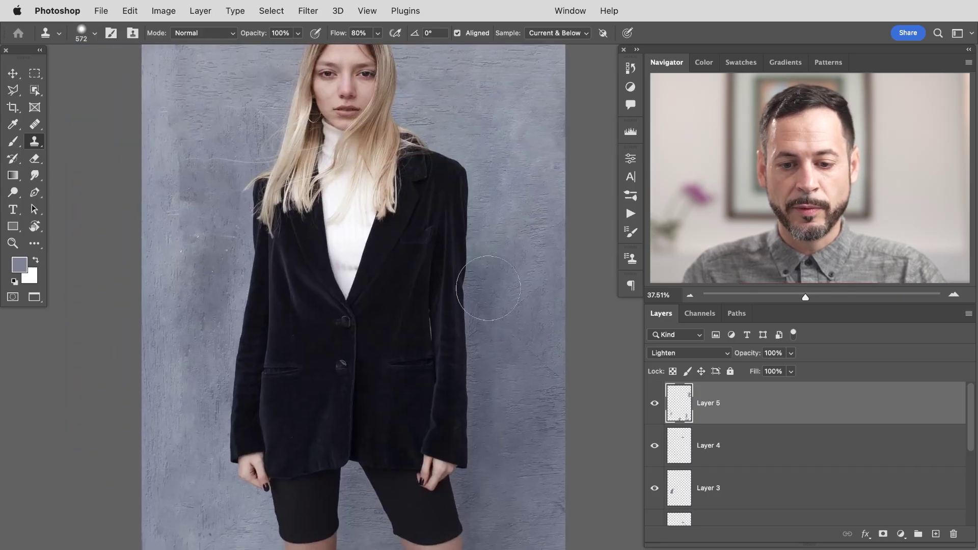
# Clone lighter wall texture on Layer 5 over the dark wall areas beside the jacket on the image's left, using a 759-pixel Clone Stamp.
pyautogui.keyDown('alt'); pyautogui.click(253, 240); pyautogui.keyUp('alt')
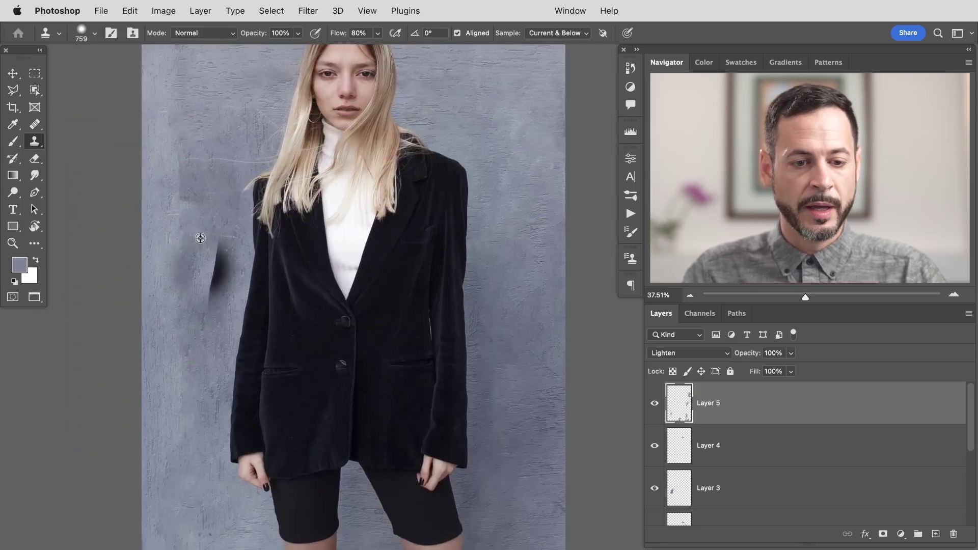
pyautogui.keyDown('alt'); pyautogui.click(163, 229); pyautogui.keyUp('alt')
pyautogui.press(']')
pyautogui.press(']')
pyautogui.moveTo(194, 188); pyautogui.dragTo(210, 167)
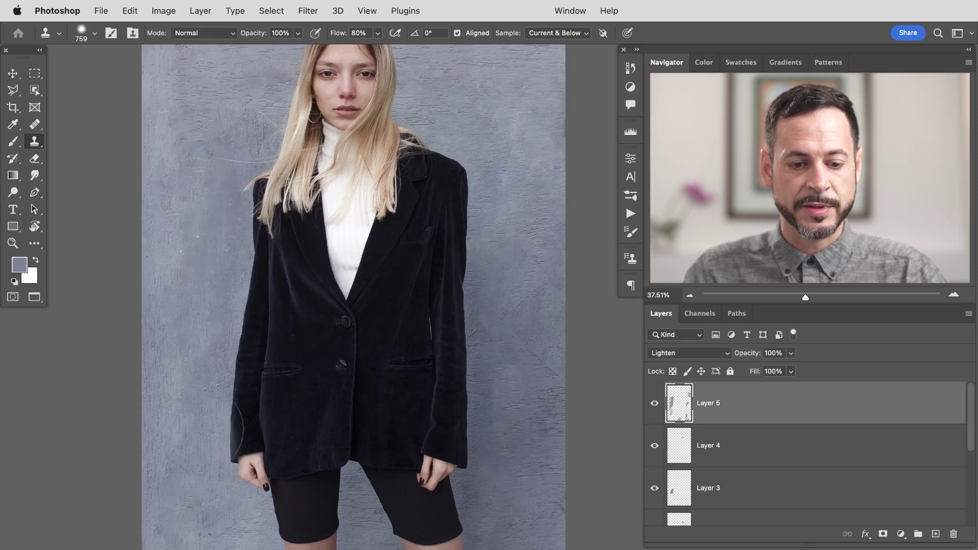
# Toggle Layer 5's visibility to compare the wall before and after the cloning, around both the head and the jacket.
pyautogui.moveTo(385, 310); pyautogui.dragTo(367, 445)
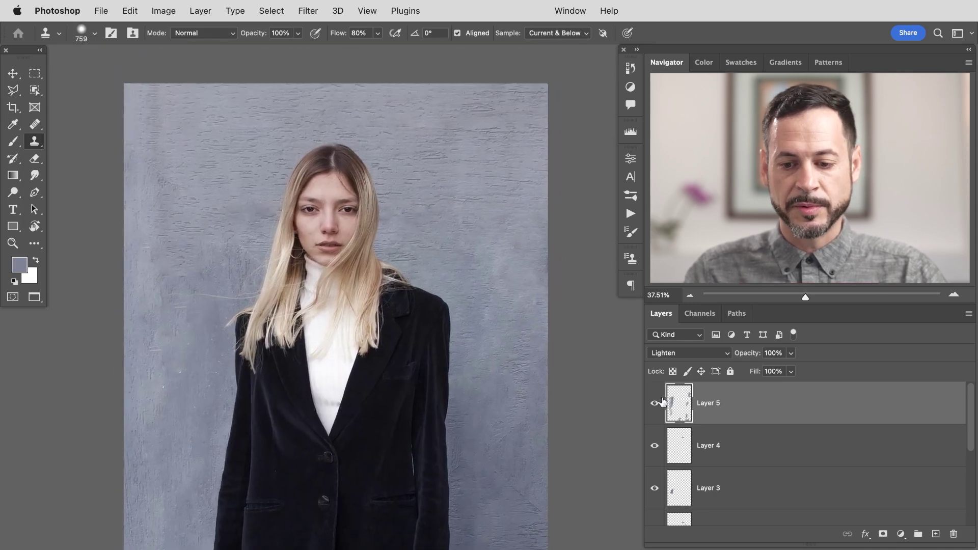
pyautogui.moveTo(518, 451); pyautogui.dragTo(519, 442)
pyautogui.click(655, 405)
pyautogui.click(655, 405)
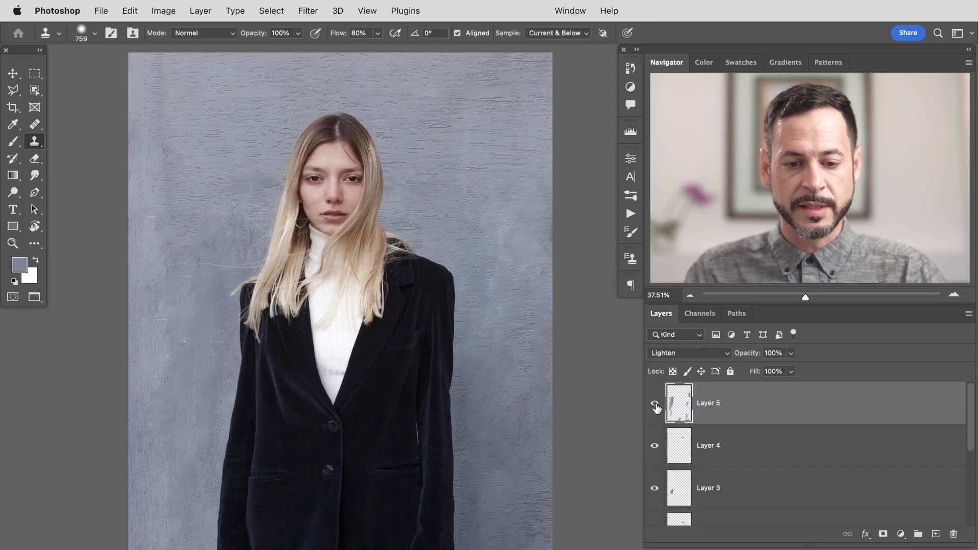
pyautogui.moveTo(511, 443); pyautogui.dragTo(513, 345)
pyautogui.click(655, 404)
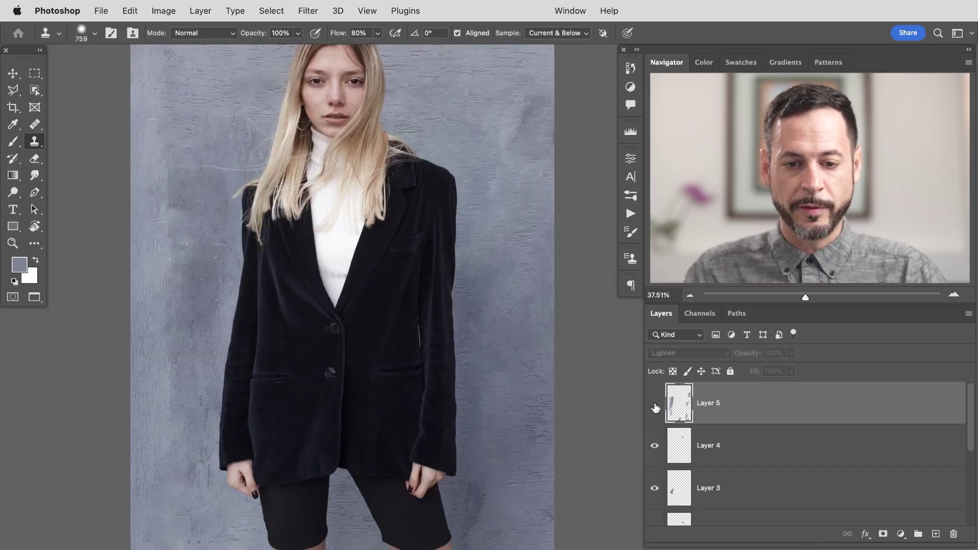
pyautogui.click(655, 404)
pyautogui.click(655, 406)
pyautogui.click(655, 406)
# Group all the retouching layers from Layer 5 down to Layer 1 copy 16, leaving Layer 0 outside the group.
pyautogui.moveTo(970, 423); pyautogui.dragTo(968, 517)
pyautogui.keyDown('shift'); pyautogui.click(850, 464); pyautogui.keyUp('shift')
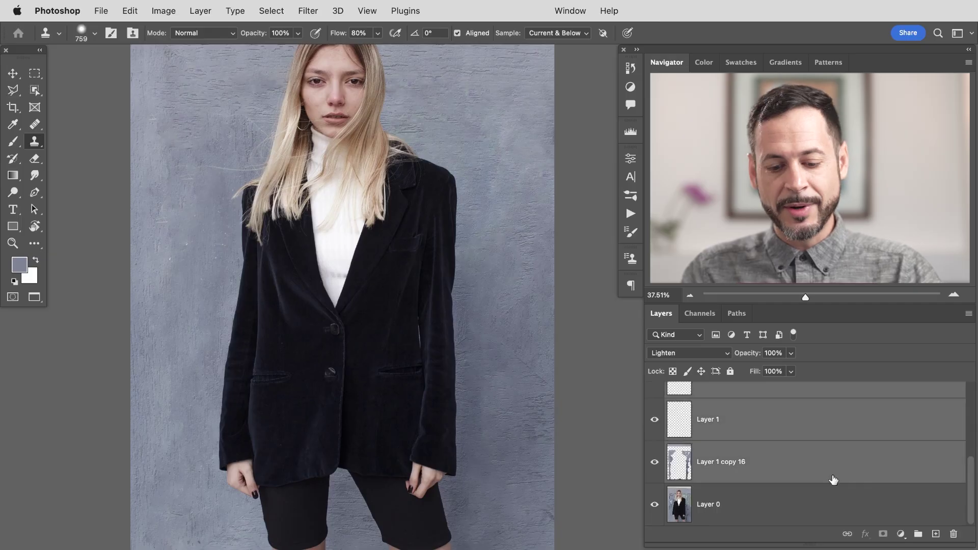
pyautogui.press('super+g')
pyautogui.moveTo(508, 360); pyautogui.dragTo(489, 386)
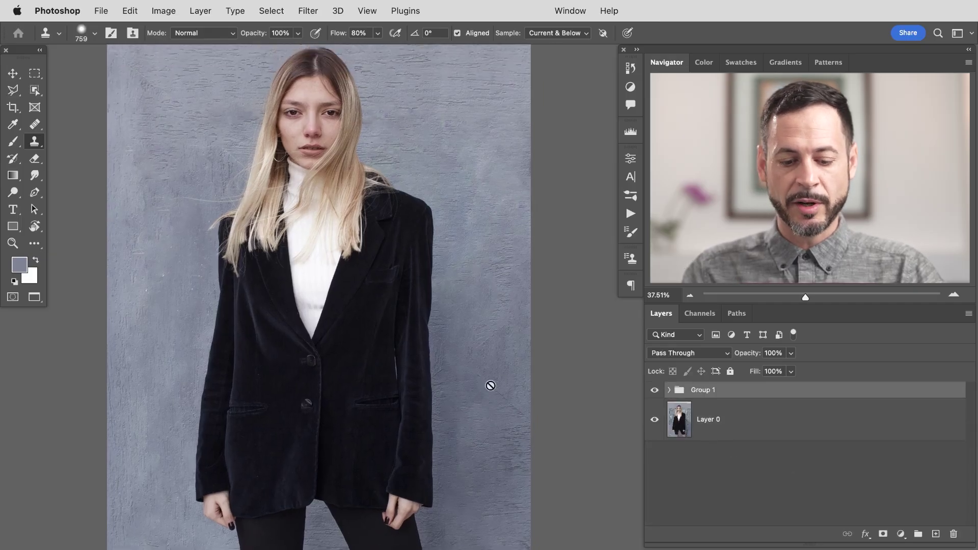